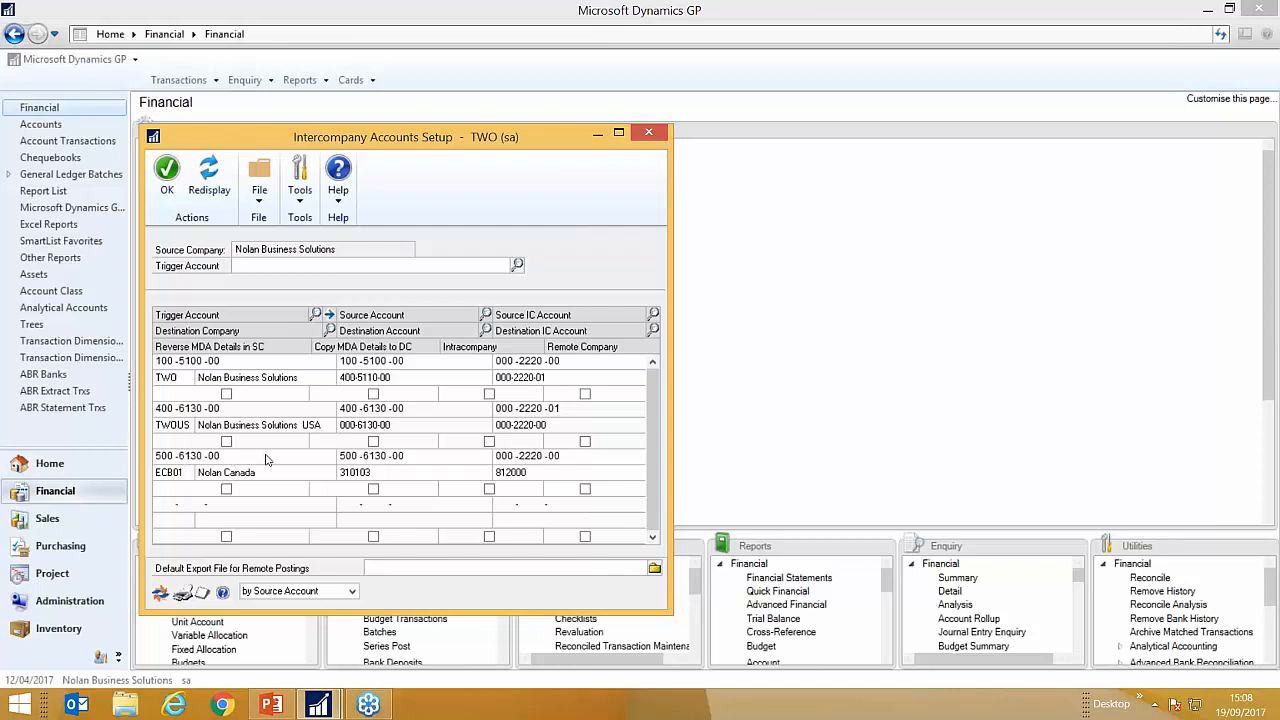
Step: Close the intercompany accounts setup and start a general journal entry with the reference Software Licences
{"action": "left_click", "coordinate": [652, 132]}
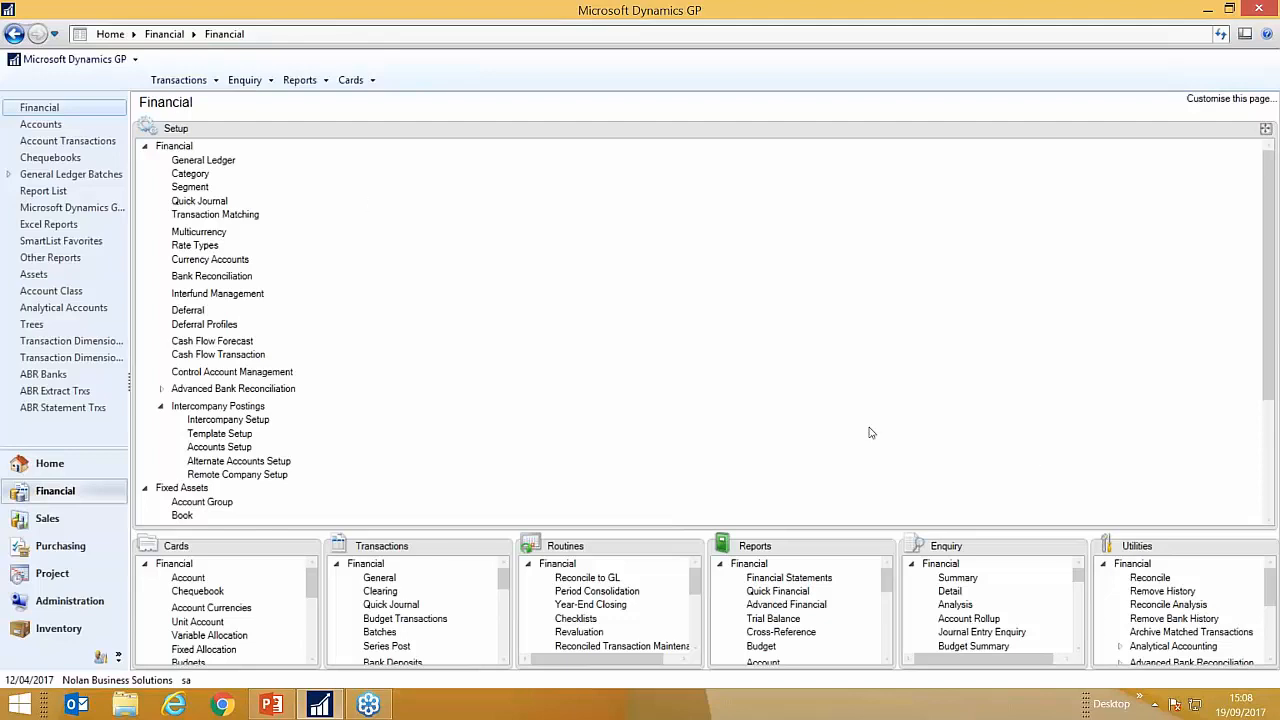
{"action": "left_click", "coordinate": [380, 578]}
{"action": "key", "text": "Tab"}
{"action": "key", "text": "Tab"}
{"action": "key", "text": "Tab"}
{"action": "key", "text": "Tab"}
{"action": "key", "text": "Tab"}
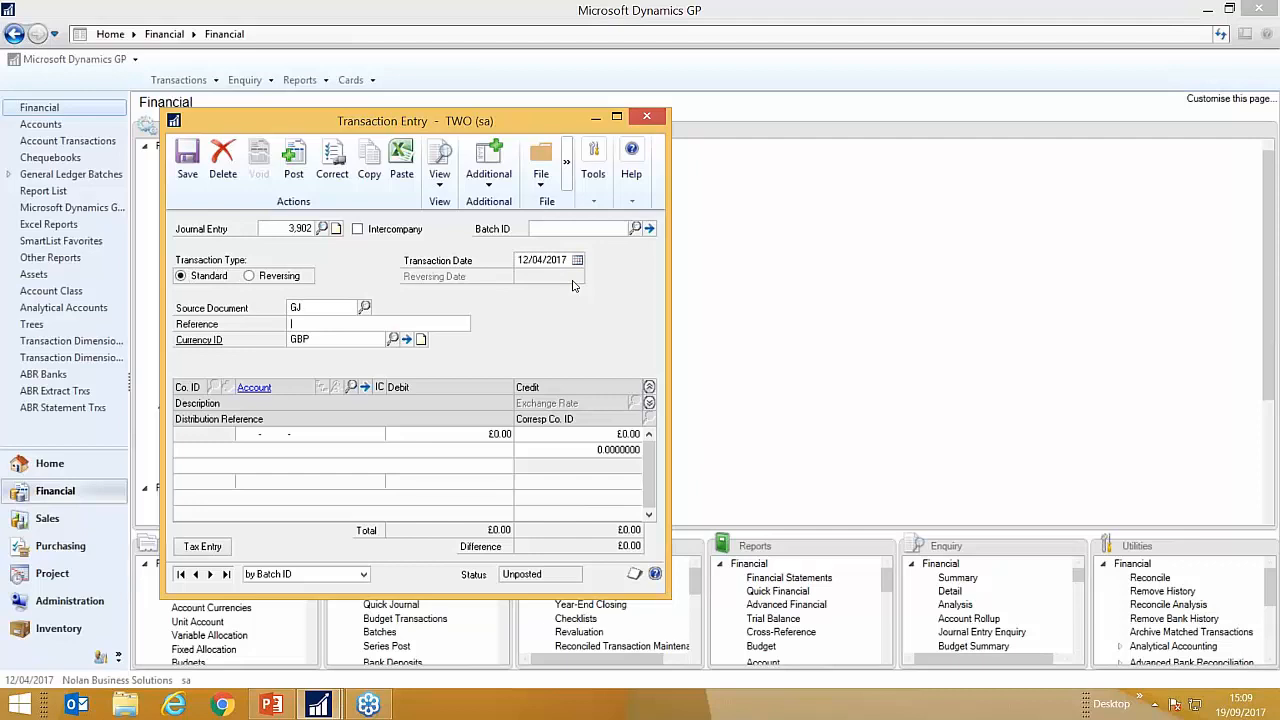
{"action": "key", "text": "Tab"}
{"action": "type", "text": "Software Licenced"}
{"action": "key", "text": "BackSpace"}
{"action": "type", "text": "s"}
{"action": "key", "text": "Tab"}
Step: Add a journal line debiting £2,000.00 to ledger code 500-6130-00
{"action": "key", "text": "Tab"}
{"action": "type", "text": "500 -6130 -00"}
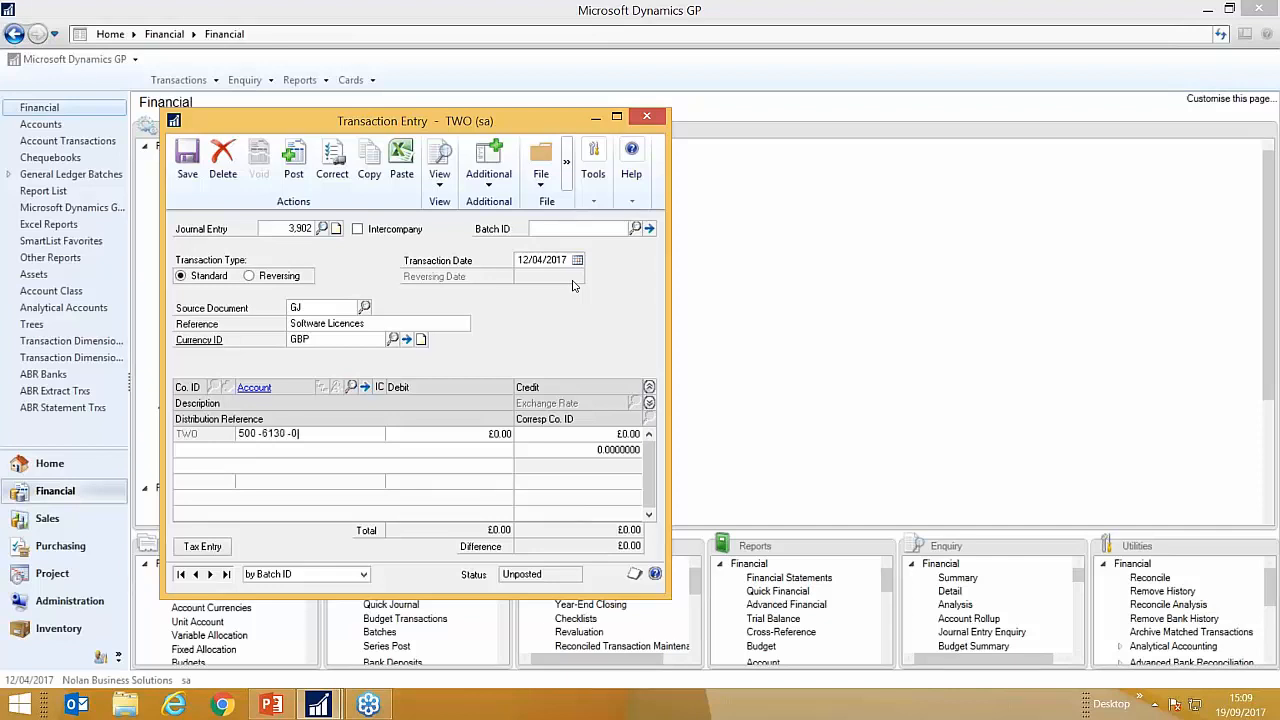
{"action": "key", "text": "Tab"}
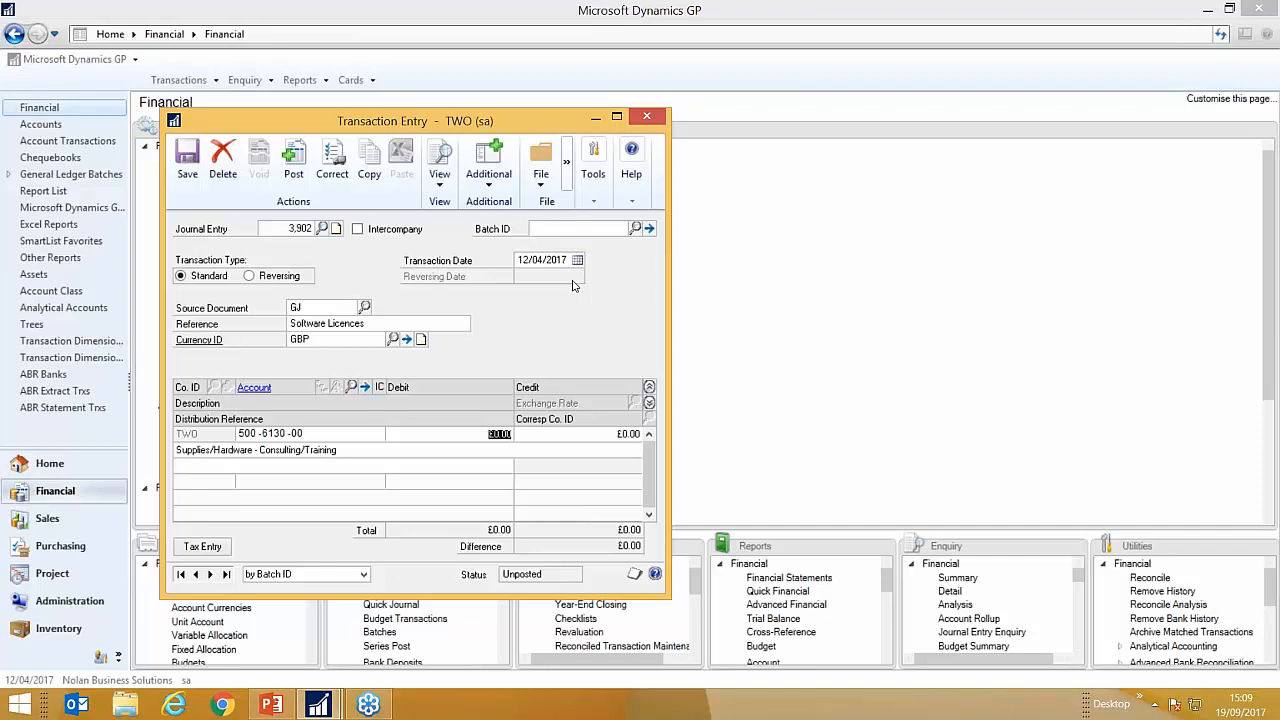
{"action": "type", "text": "2000"}
{"action": "key", "text": "Tab"}
{"action": "key", "text": "Tab"}
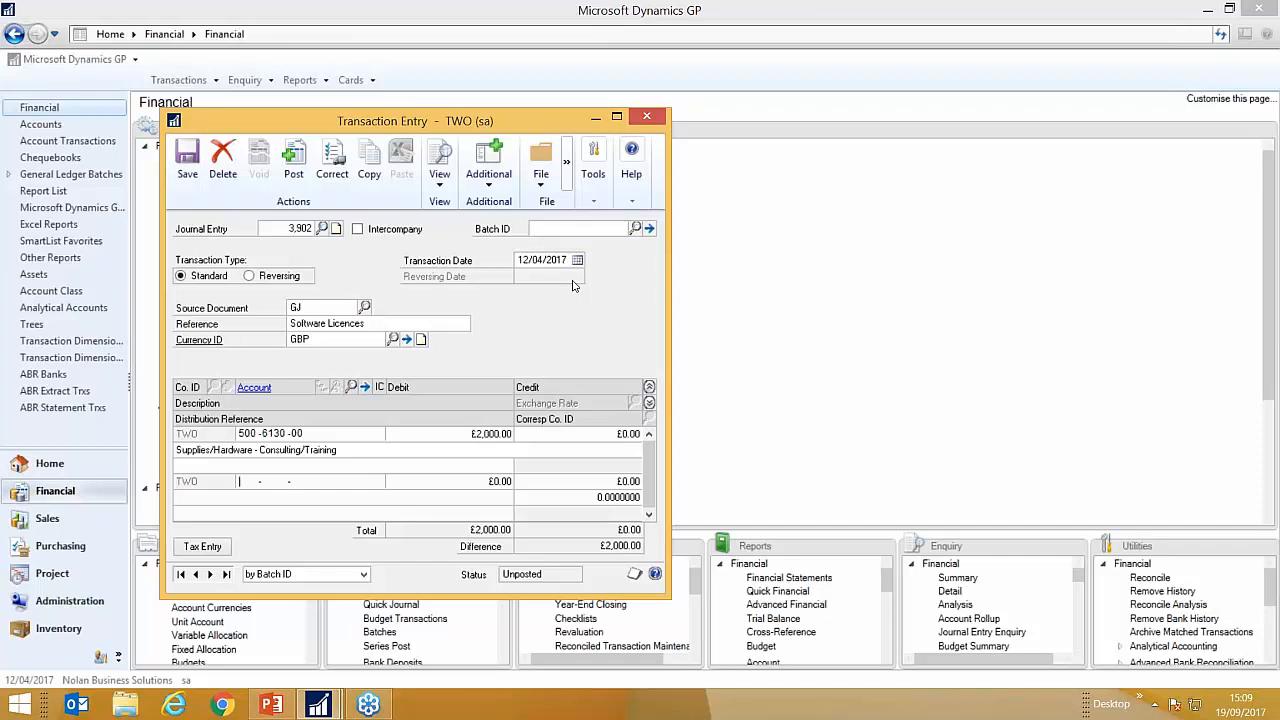
Step: Add a balancing journal line crediting £2,000.00 to ledger code 000-1100-00
{"action": "type", "text": "0001110000"}
{"action": "key", "text": "Tab"}
{"action": "key", "text": "Tab"}
{"action": "type", "text": "2000"}
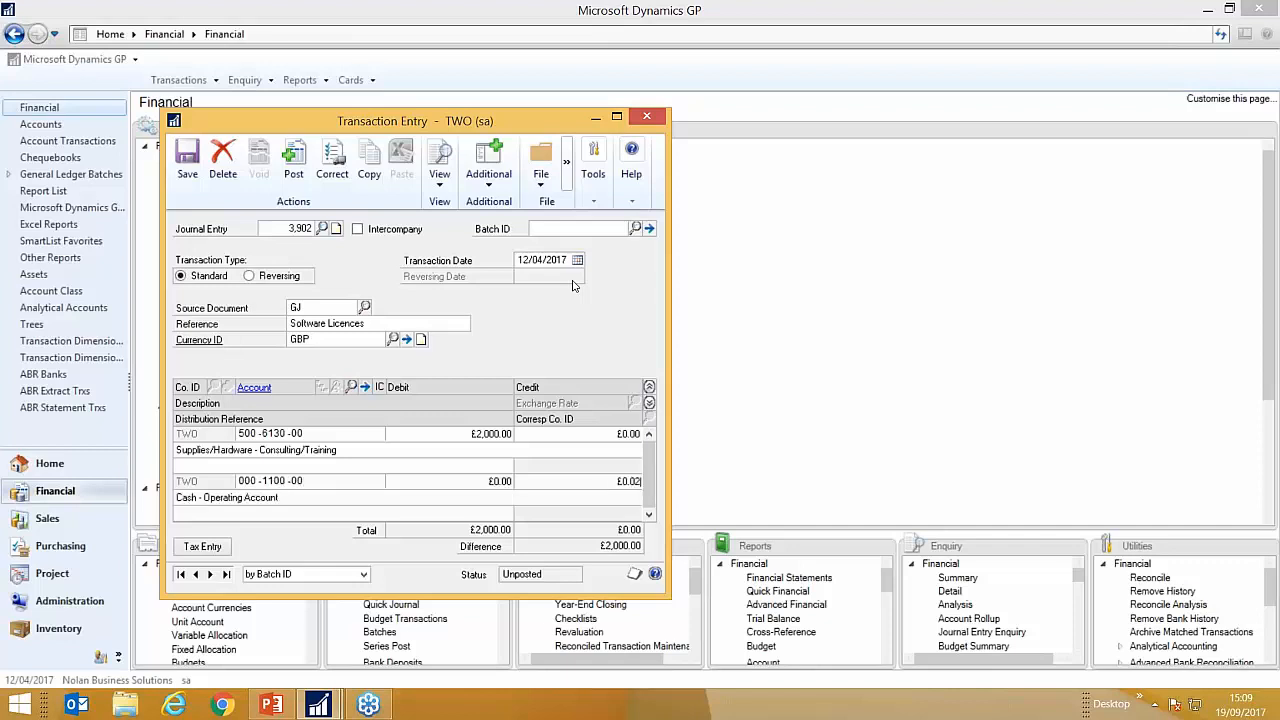
{"action": "key", "text": "Tab"}
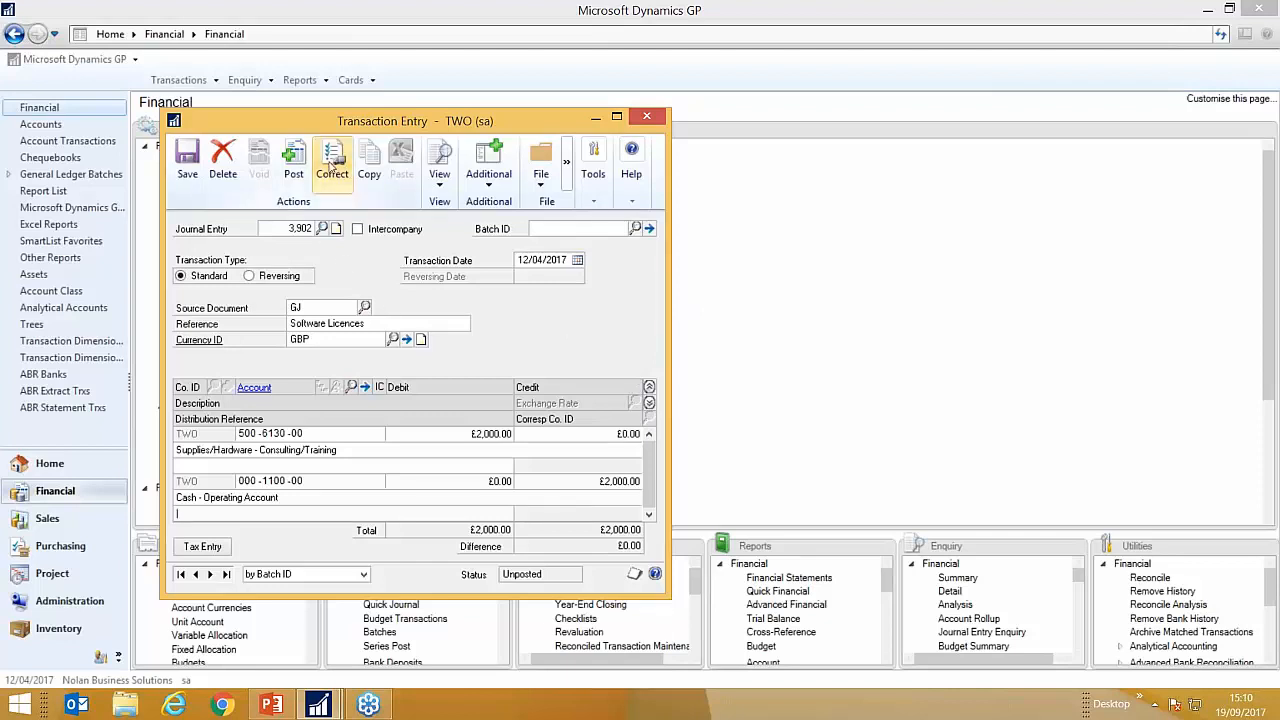
Step: Post the journal entry, outputting the NC Intercompany Report and the General Posting Journal to the screen only
{"action": "left_click", "coordinate": [295, 160]}
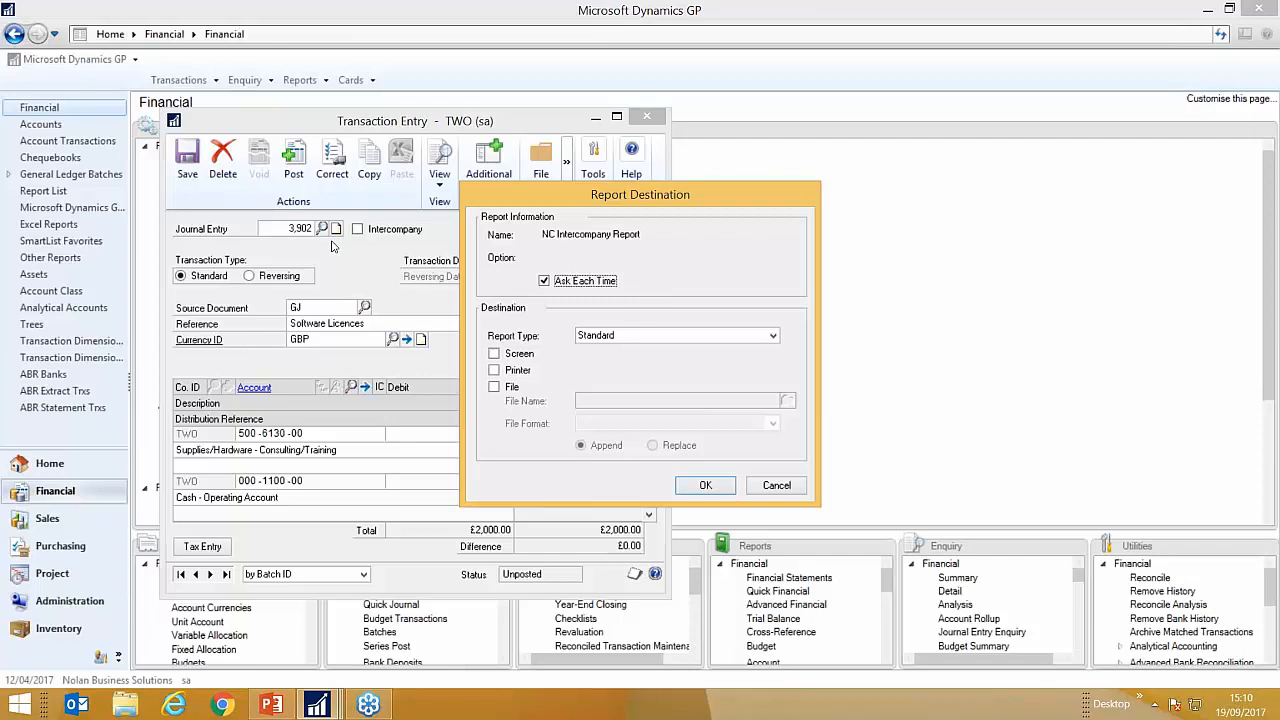
{"action": "left_click", "coordinate": [493, 354]}
{"action": "left_click", "coordinate": [705, 485]}
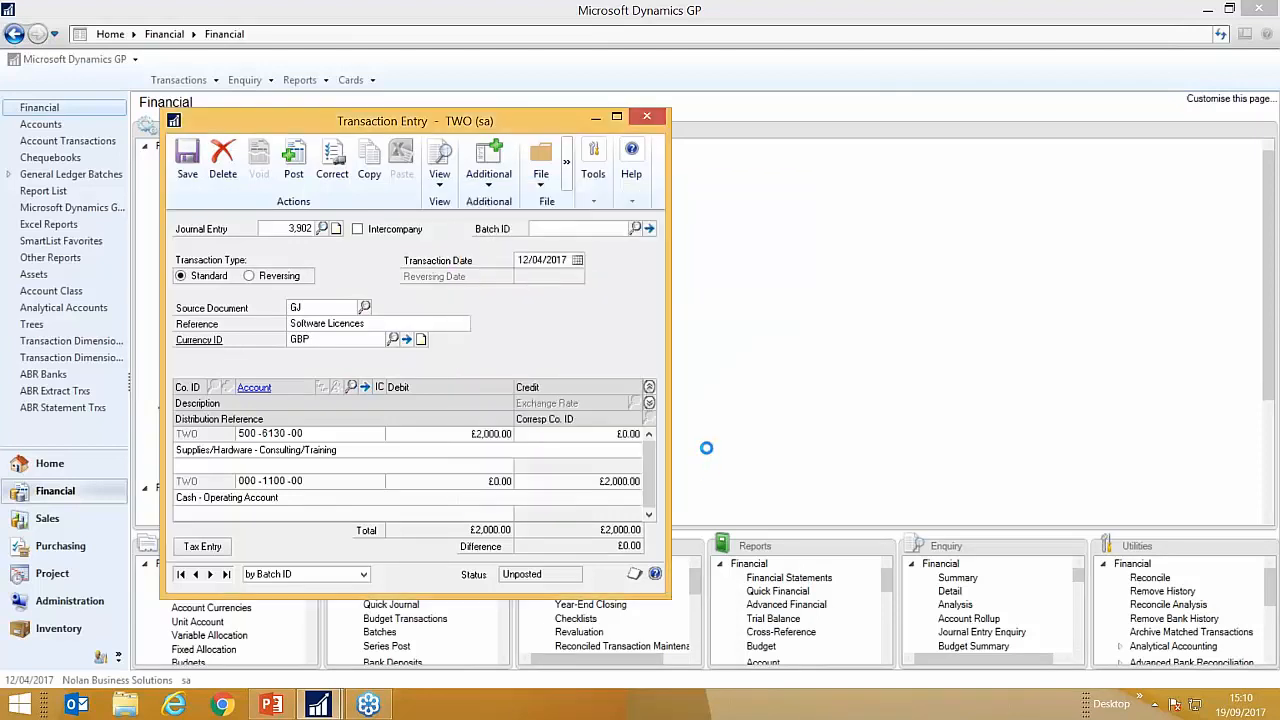
{"action": "left_click", "coordinate": [493, 354]}
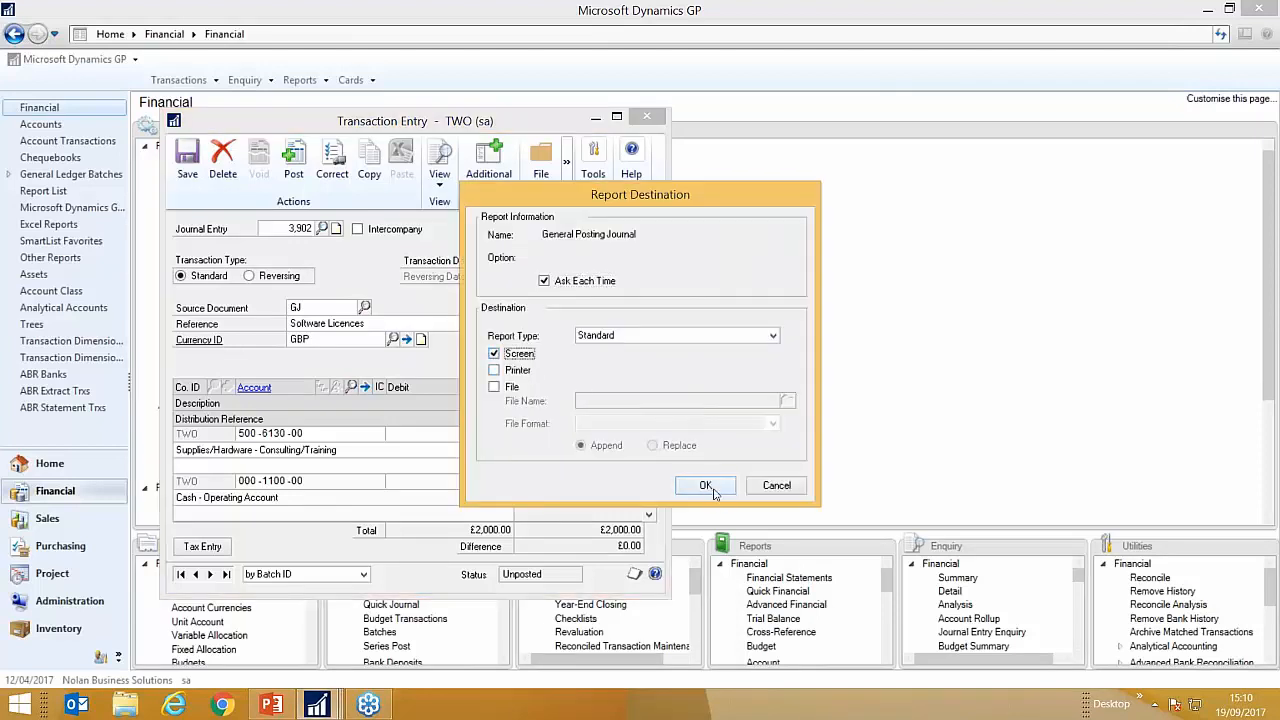
{"action": "left_click", "coordinate": [711, 488]}
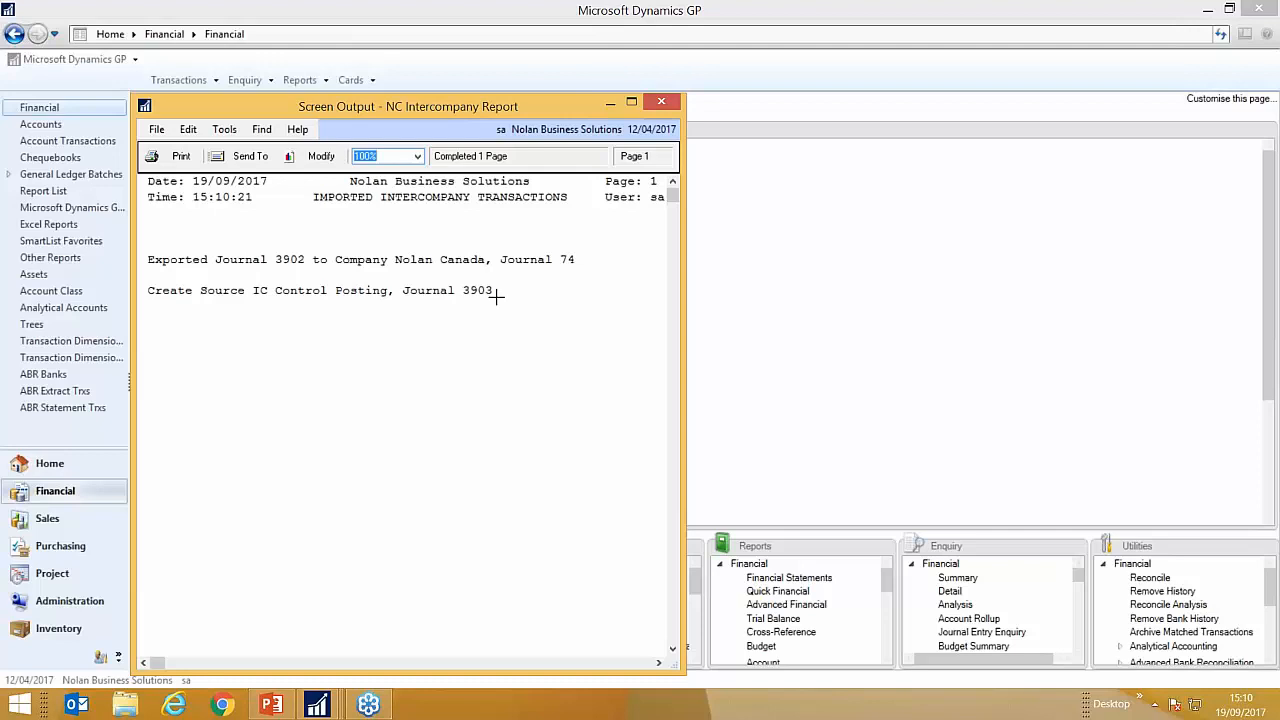
Step: Close the intercompany report and output the second General Posting Journal to the screen
{"action": "left_click", "coordinate": [663, 103]}
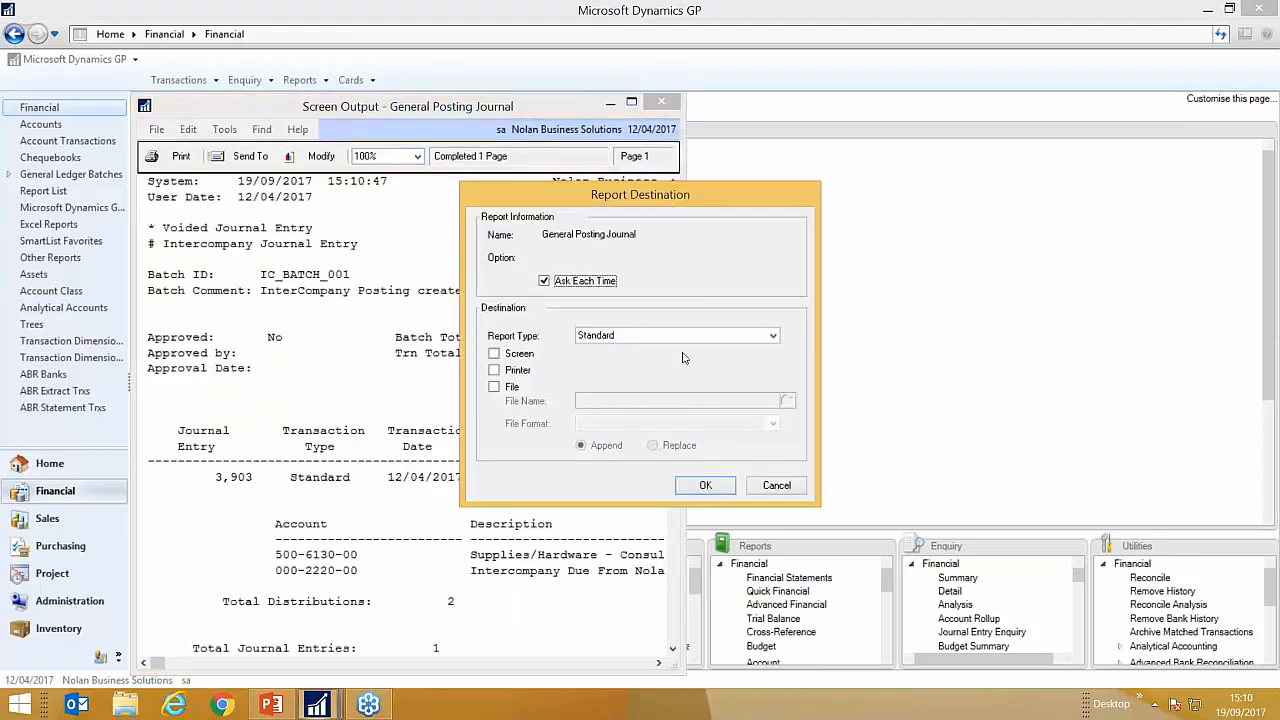
{"action": "left_click", "coordinate": [506, 356]}
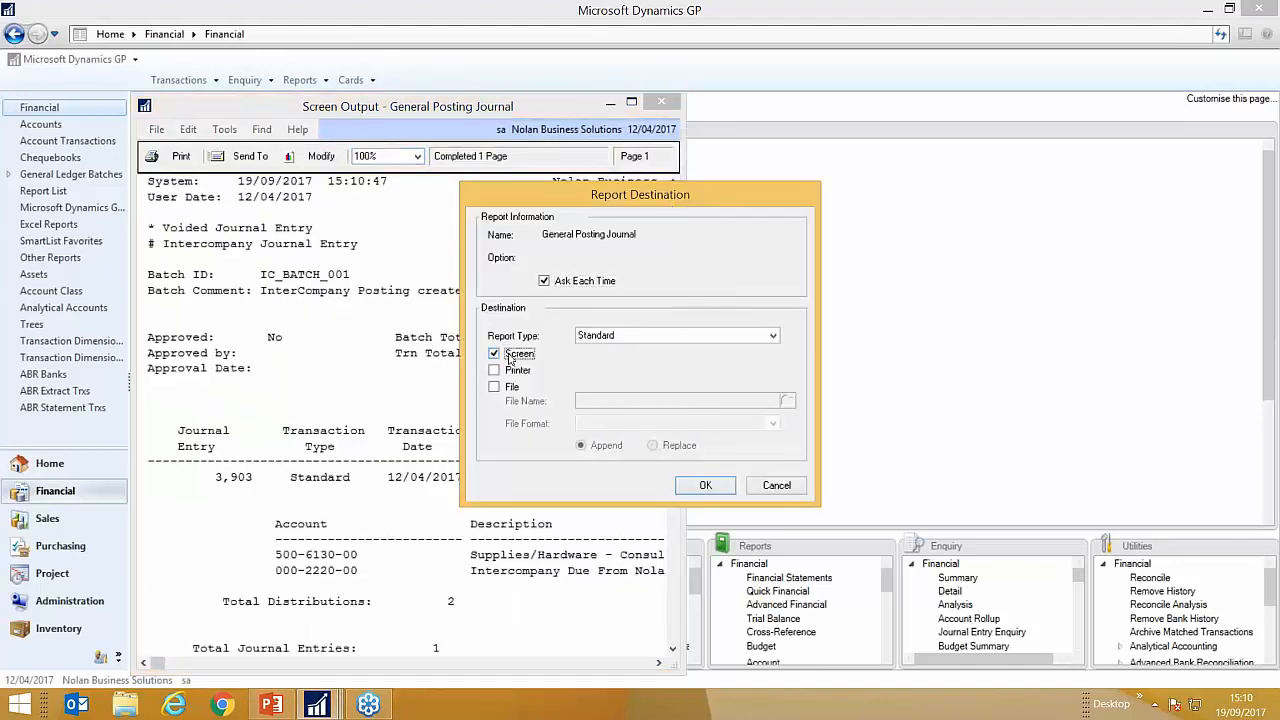
{"action": "left_click", "coordinate": [703, 487]}
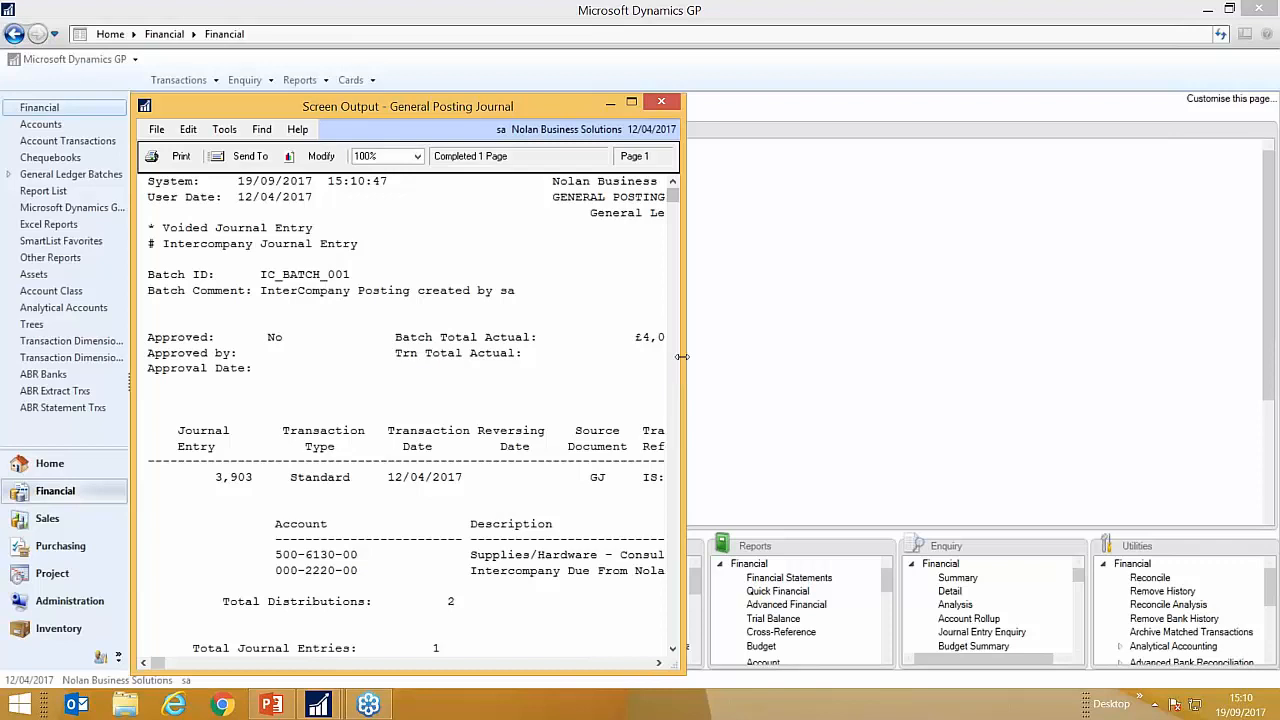
Step: Widen and review the General Posting Journals for the control posting and the original journal, closing each one
{"action": "left_click_drag", "start_coordinate": [693, 356], "coordinate": [1143, 356]}
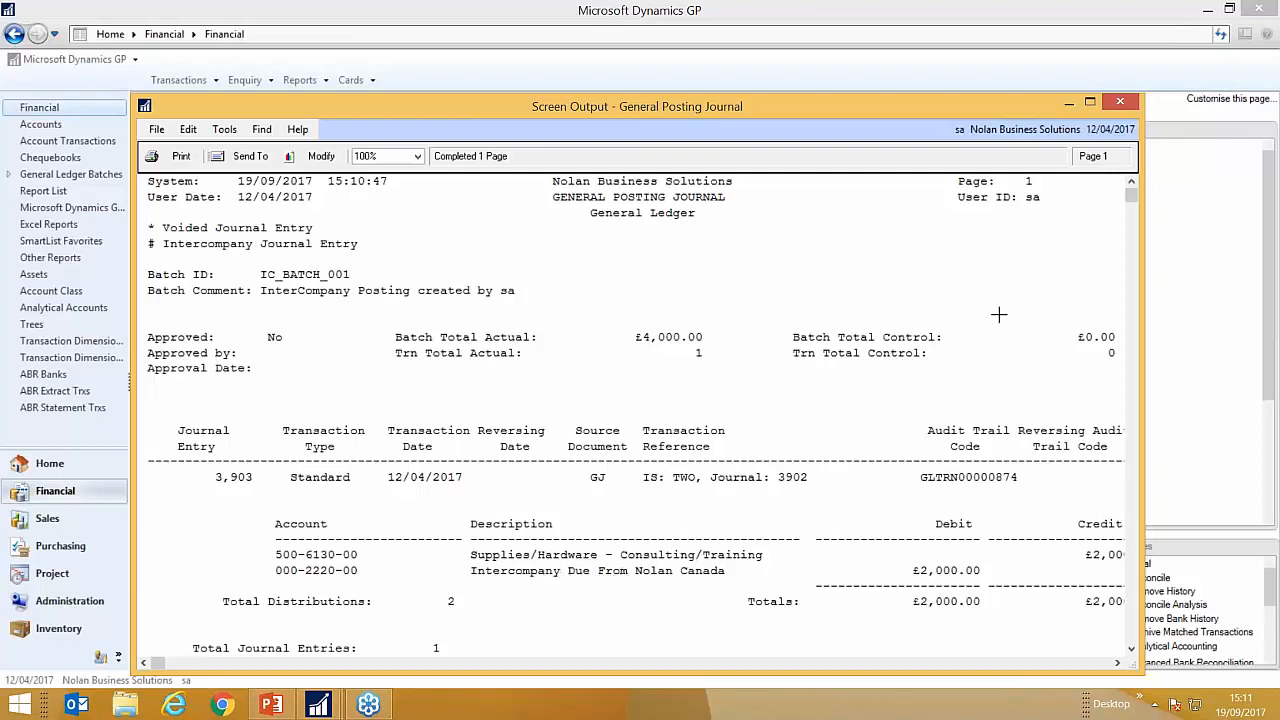
{"action": "left_click", "coordinate": [1119, 104]}
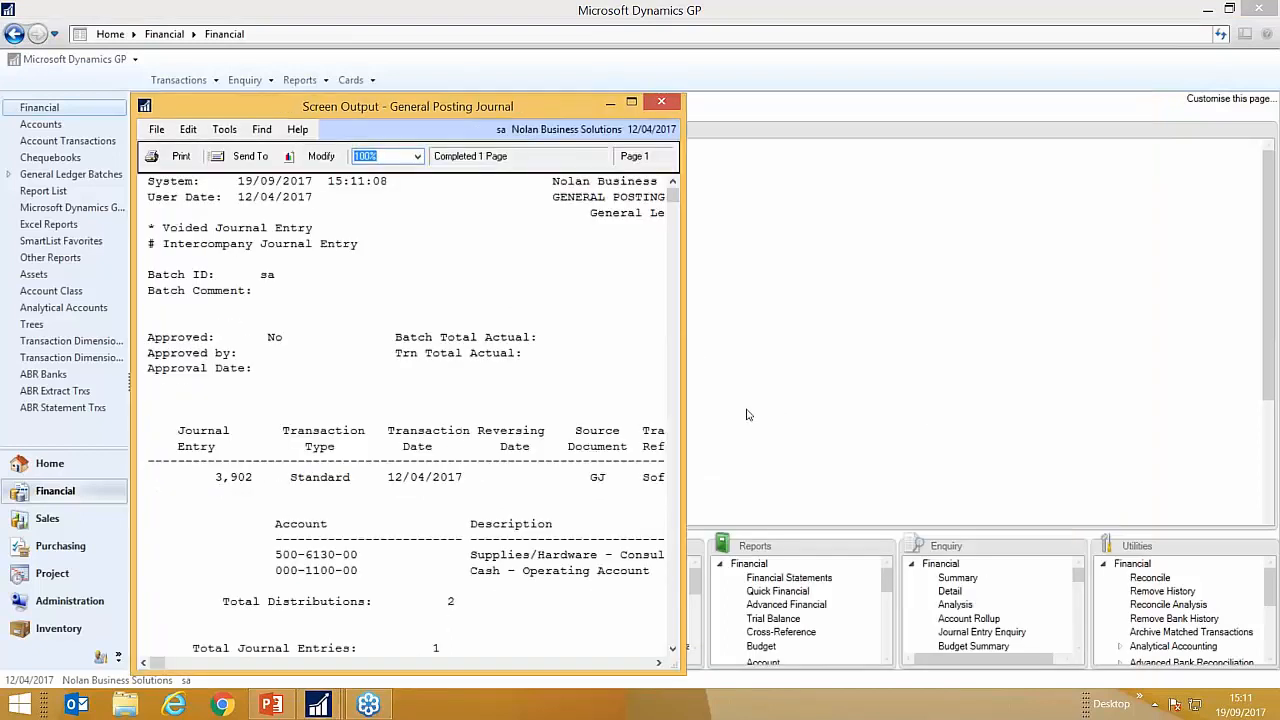
{"action": "left_click_drag", "start_coordinate": [686, 432], "coordinate": [1110, 408]}
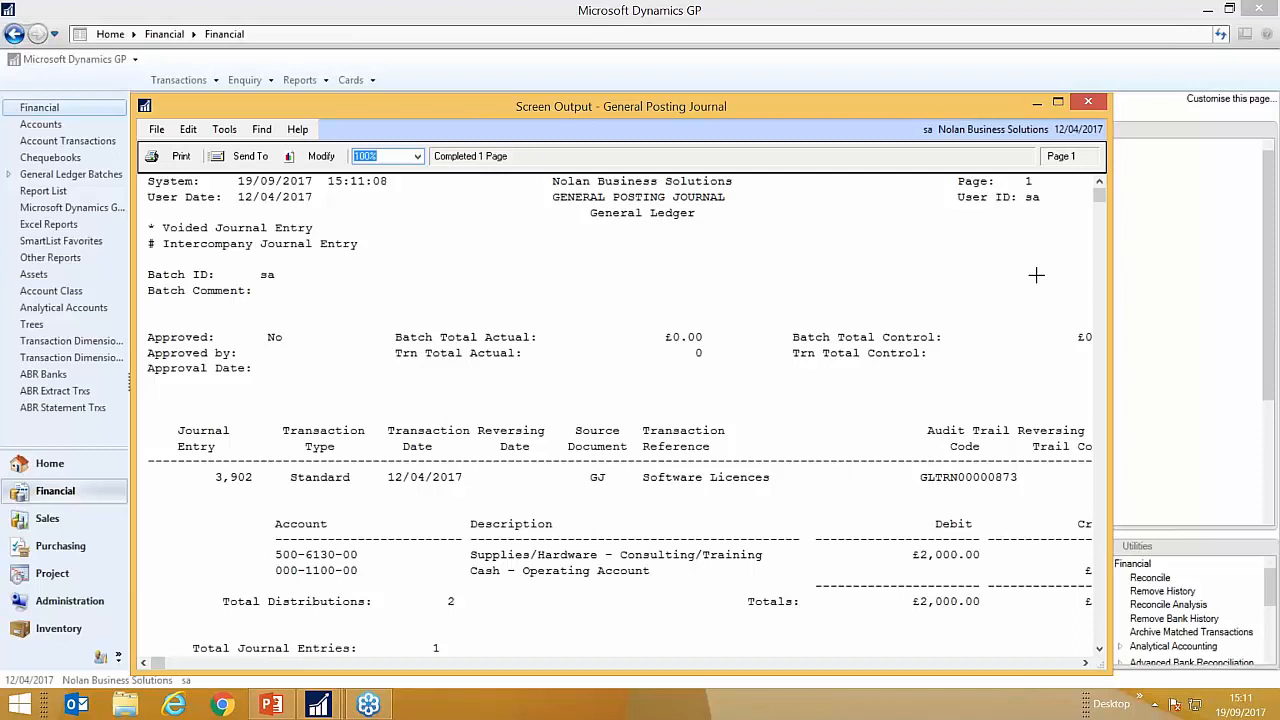
{"action": "left_click", "coordinate": [1088, 101]}
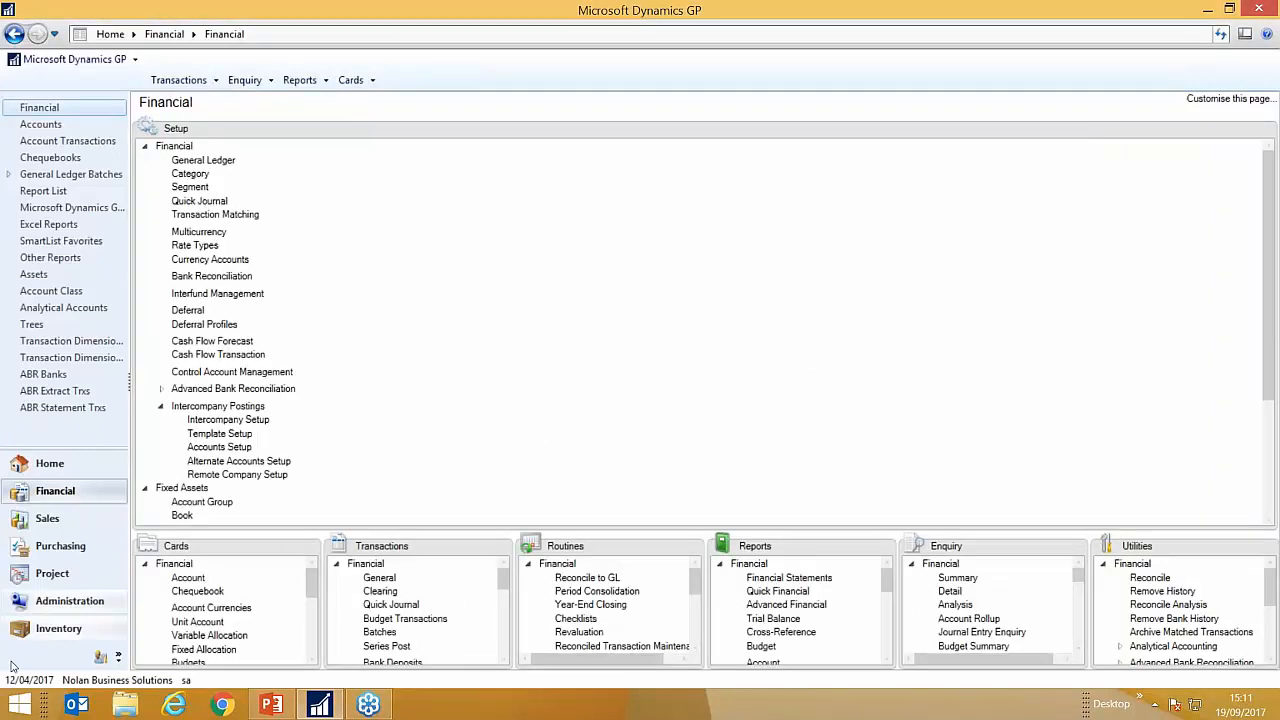
Step: Switch the logged-in company to Nolan Canada
{"action": "left_click", "coordinate": [112, 681]}
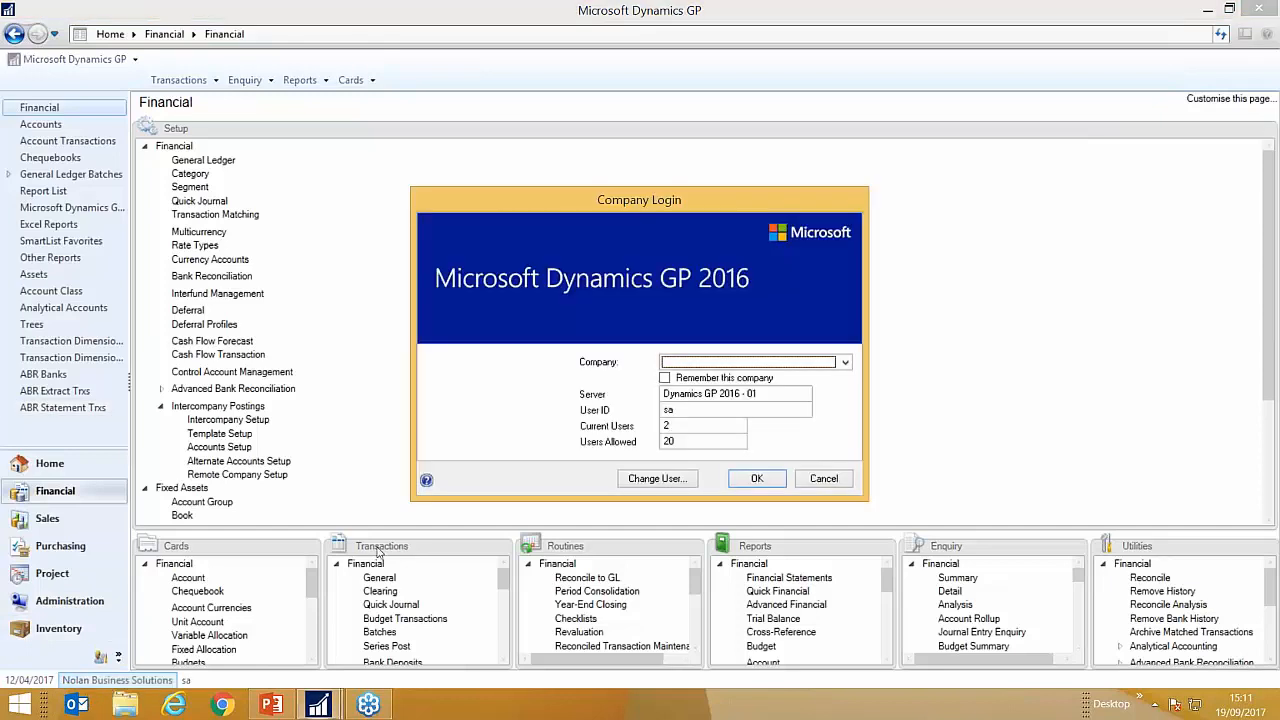
{"action": "left_click", "coordinate": [775, 368]}
{"action": "left_click", "coordinate": [725, 412]}
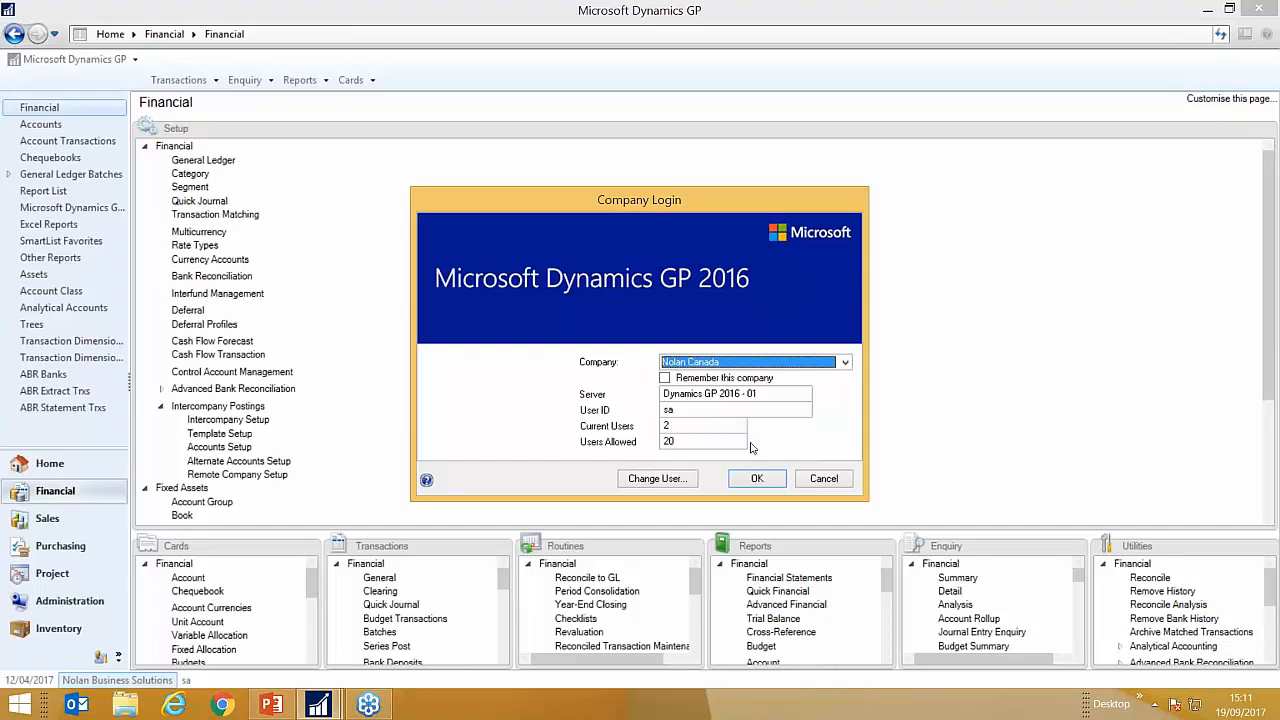
{"action": "left_click", "coordinate": [757, 478]}
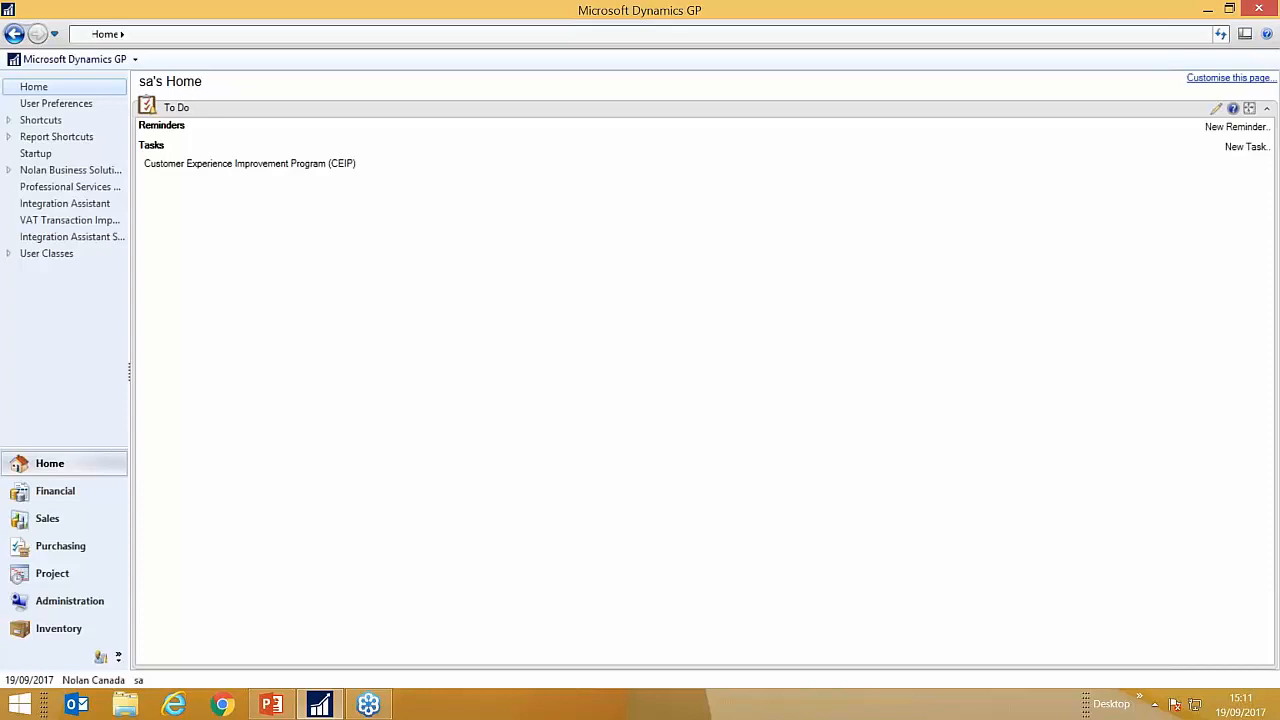
Step: Open the Financial detail enquiry and look up the transactions of ledger code 310103
{"action": "left_click", "coordinate": [71, 490]}
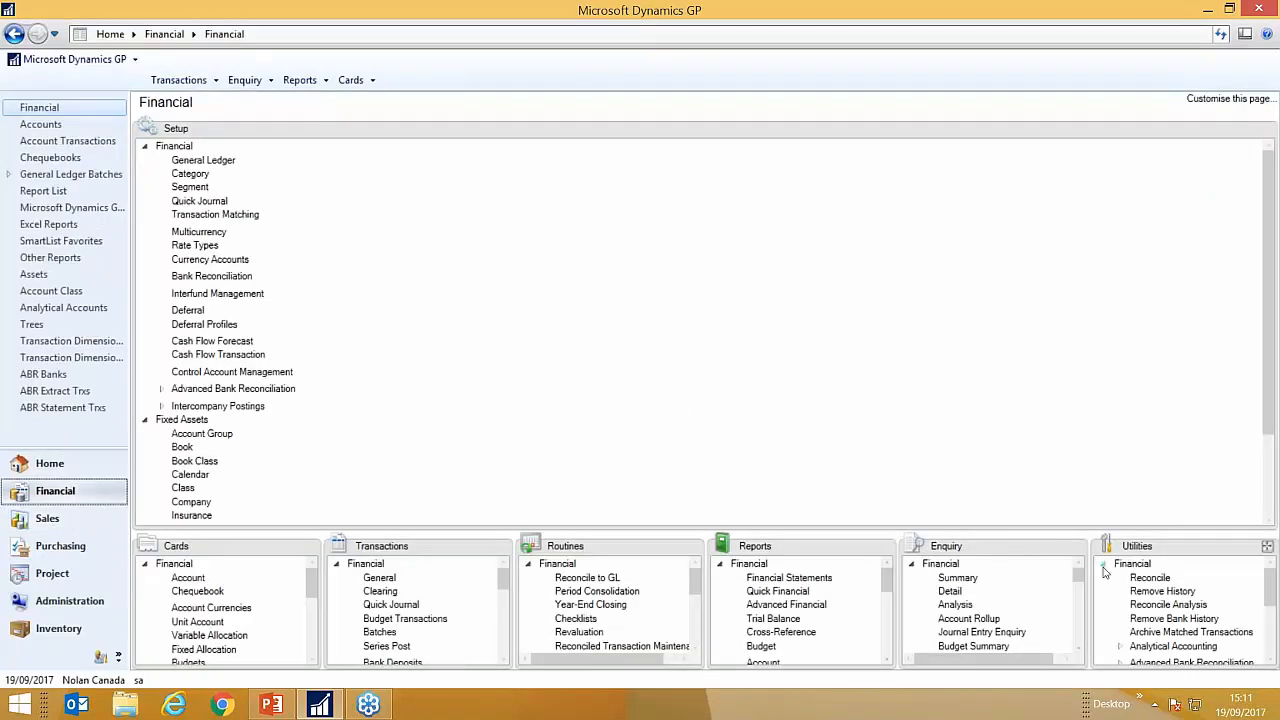
{"action": "left_click", "coordinate": [958, 594]}
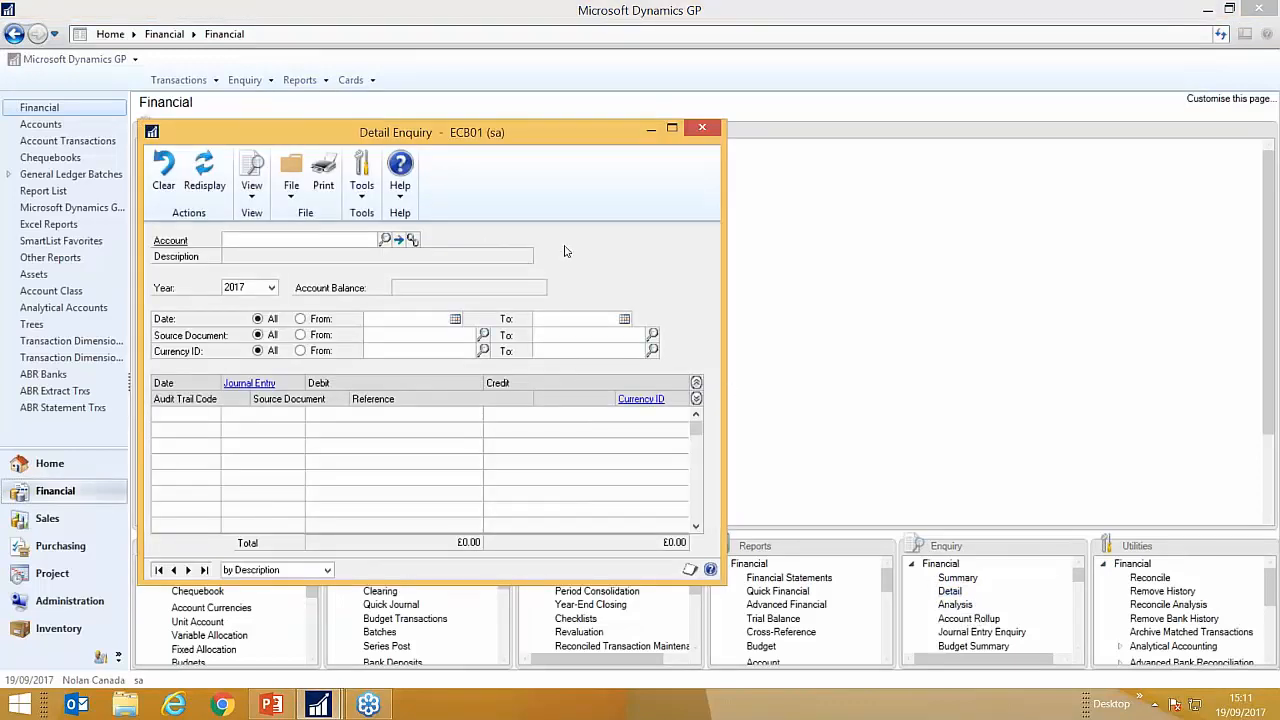
{"action": "type", "text": "310103"}
{"action": "key", "text": "Tab"}
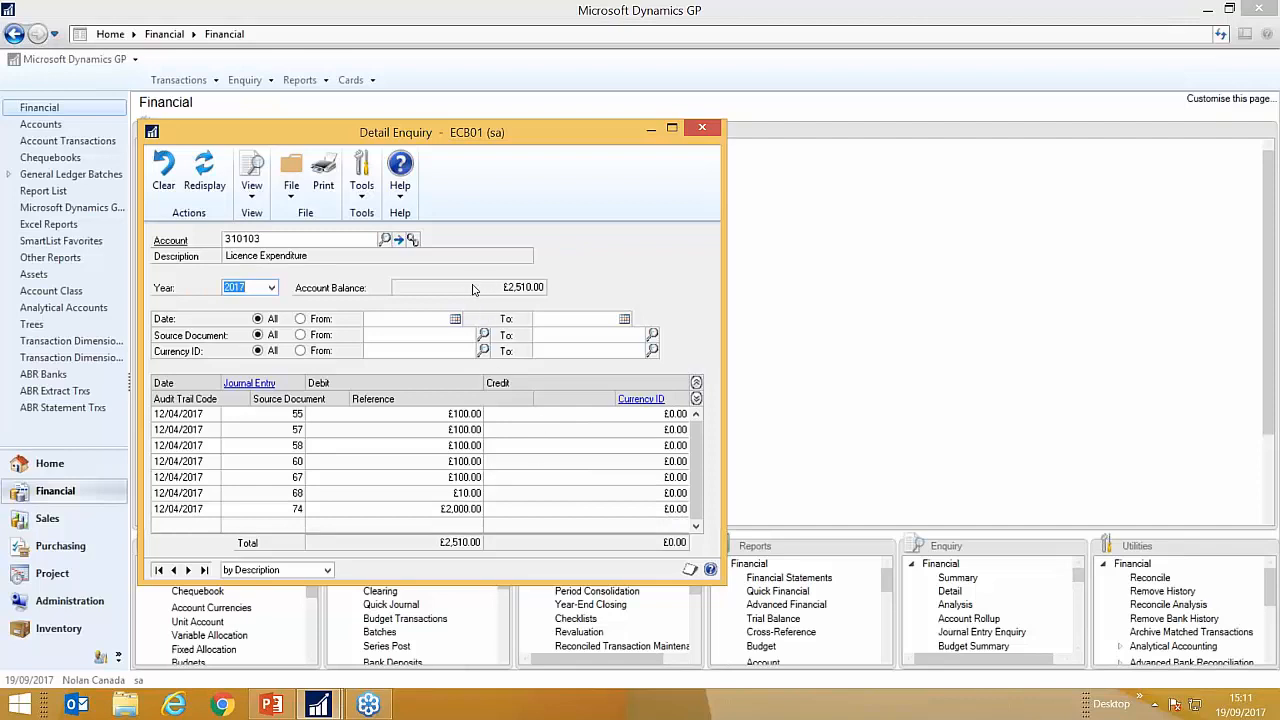
Step: Open the £2,000.00 journal entry from the enquiry and expand its lines to show the distribution references
{"action": "left_click", "coordinate": [459, 512]}
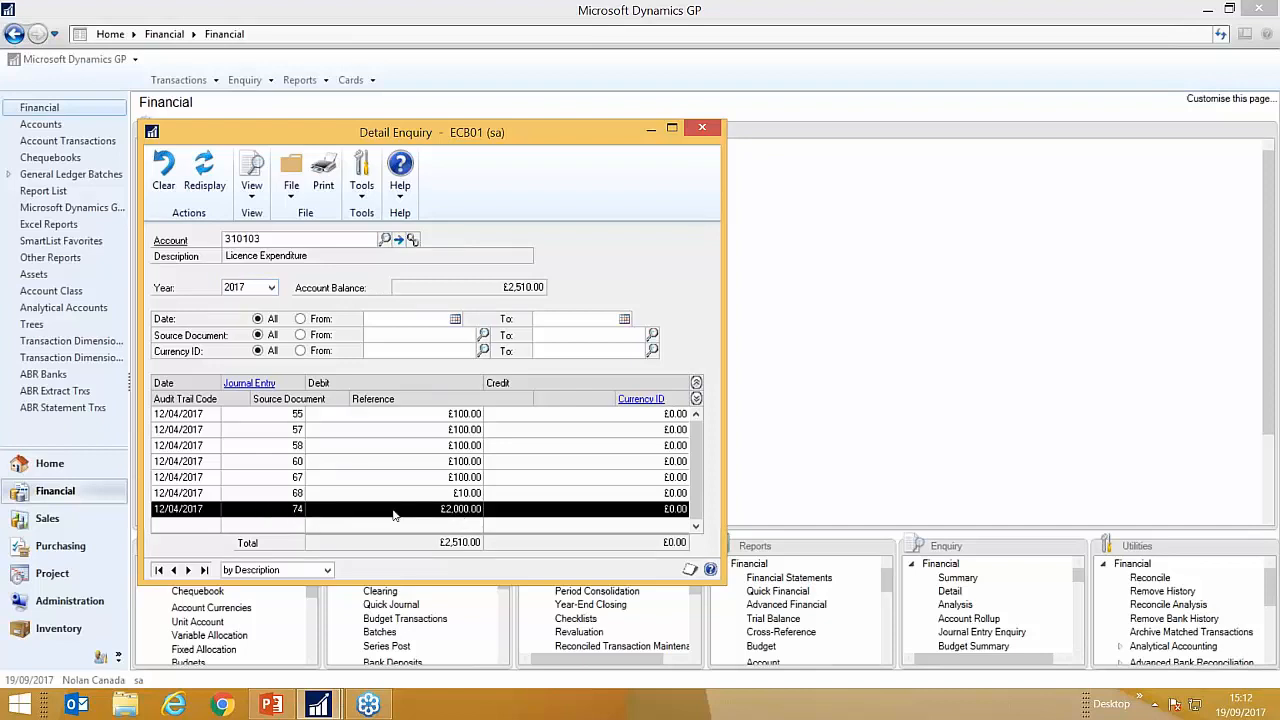
{"action": "left_click", "coordinate": [263, 386]}
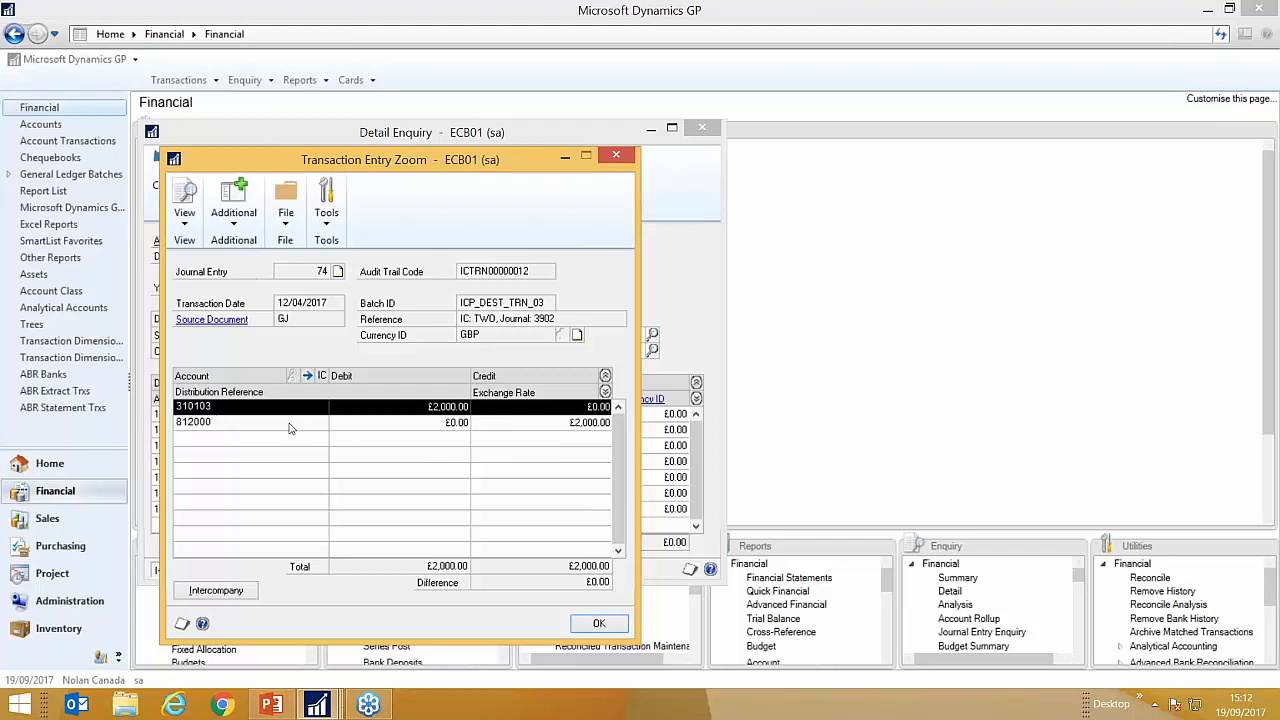
{"action": "left_click", "coordinate": [605, 392]}
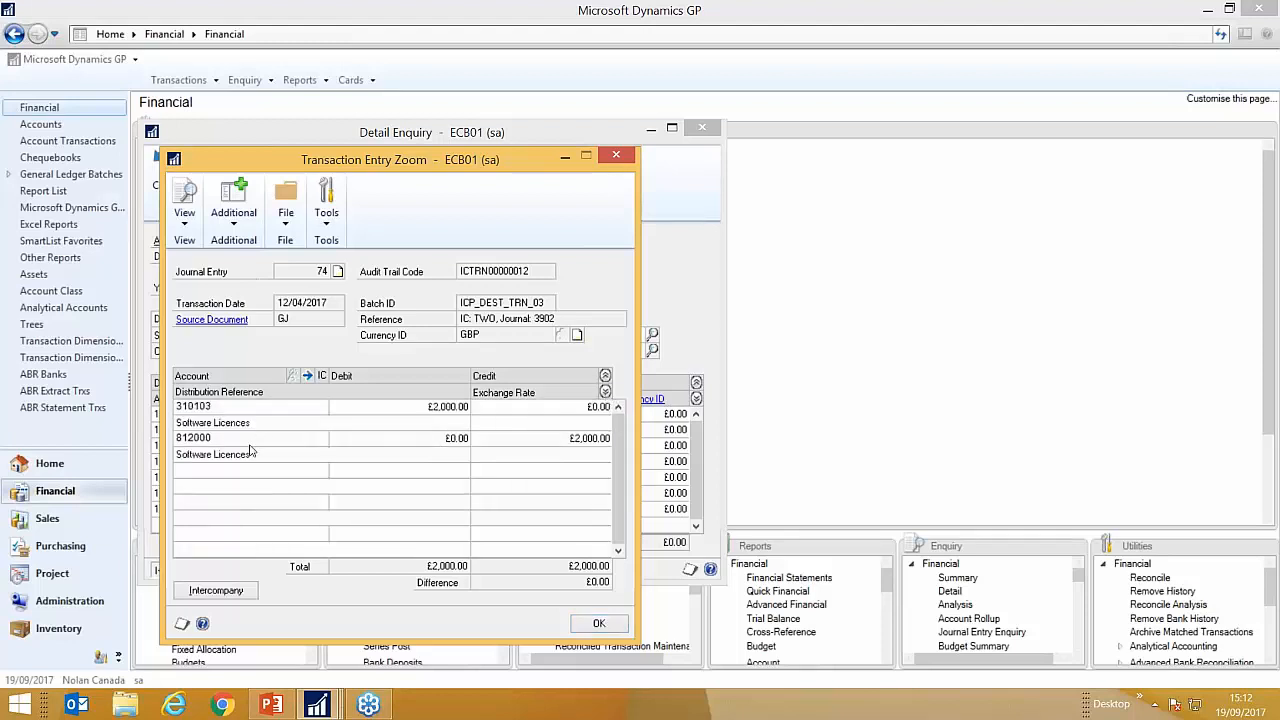
Step: View the account details for the 812000 line of the journal entry, and close them
{"action": "left_click", "coordinate": [199, 446]}
{"action": "left_click", "coordinate": [310, 378]}
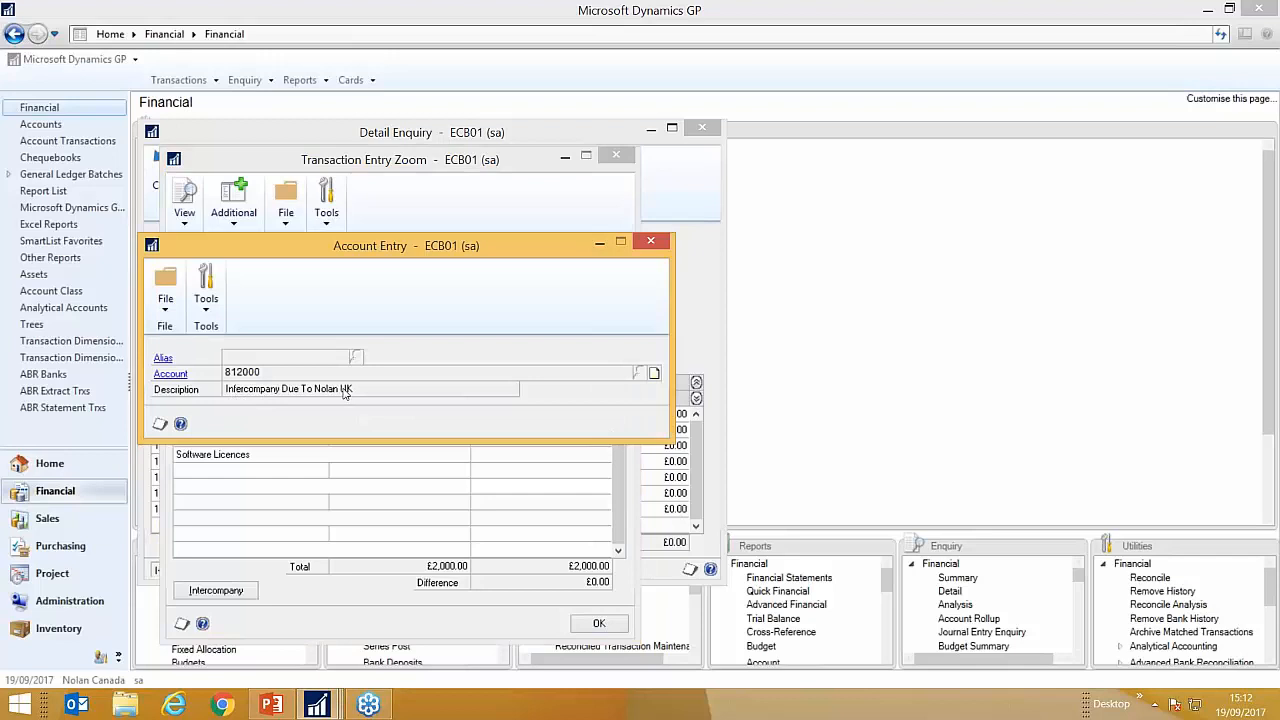
{"action": "left_click", "coordinate": [651, 242]}
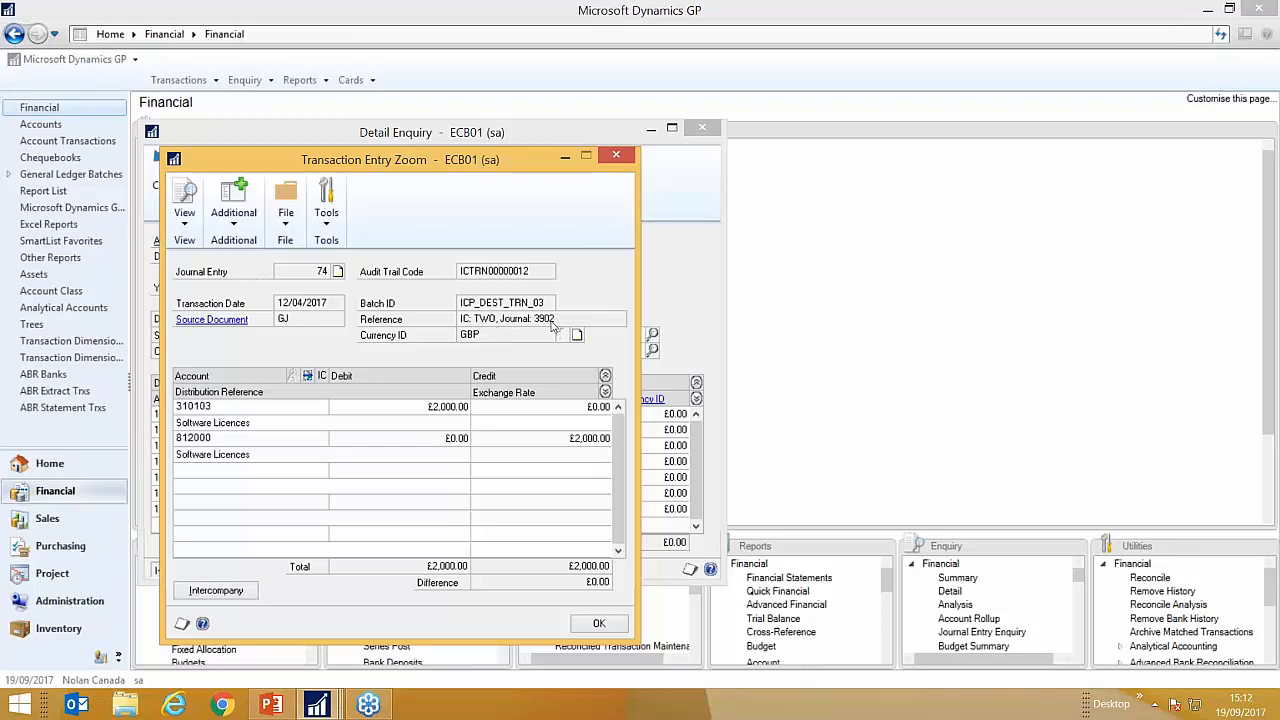
Step: Drill back to the originating company's journal entry through the source document, and close all the enquiry windows
{"action": "left_click", "coordinate": [236, 322]}
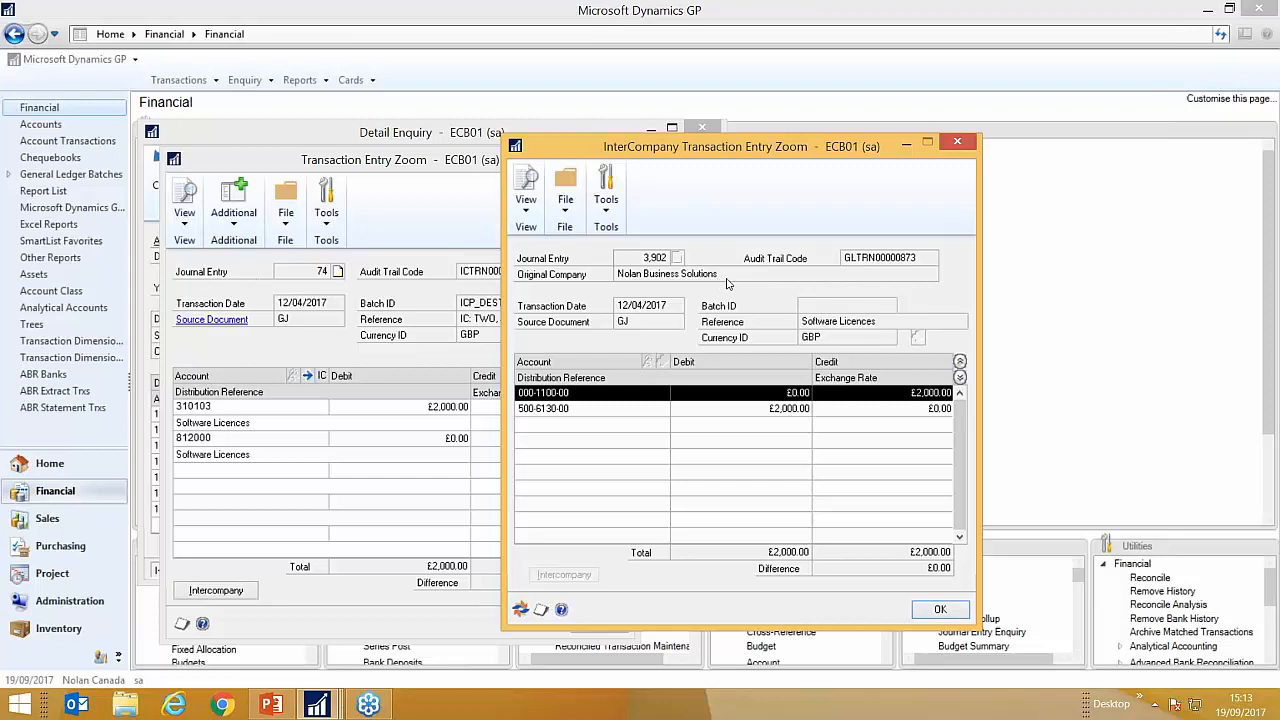
{"action": "left_click", "coordinate": [956, 142]}
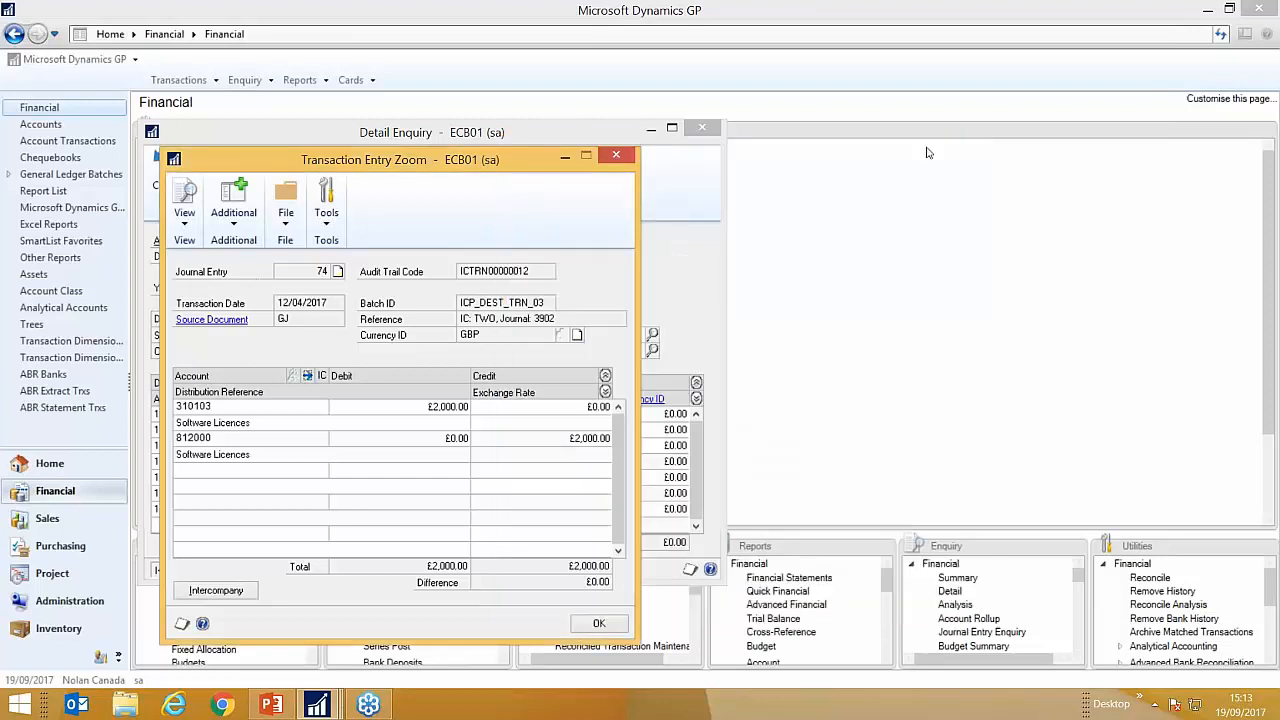
{"action": "left_click", "coordinate": [616, 155]}
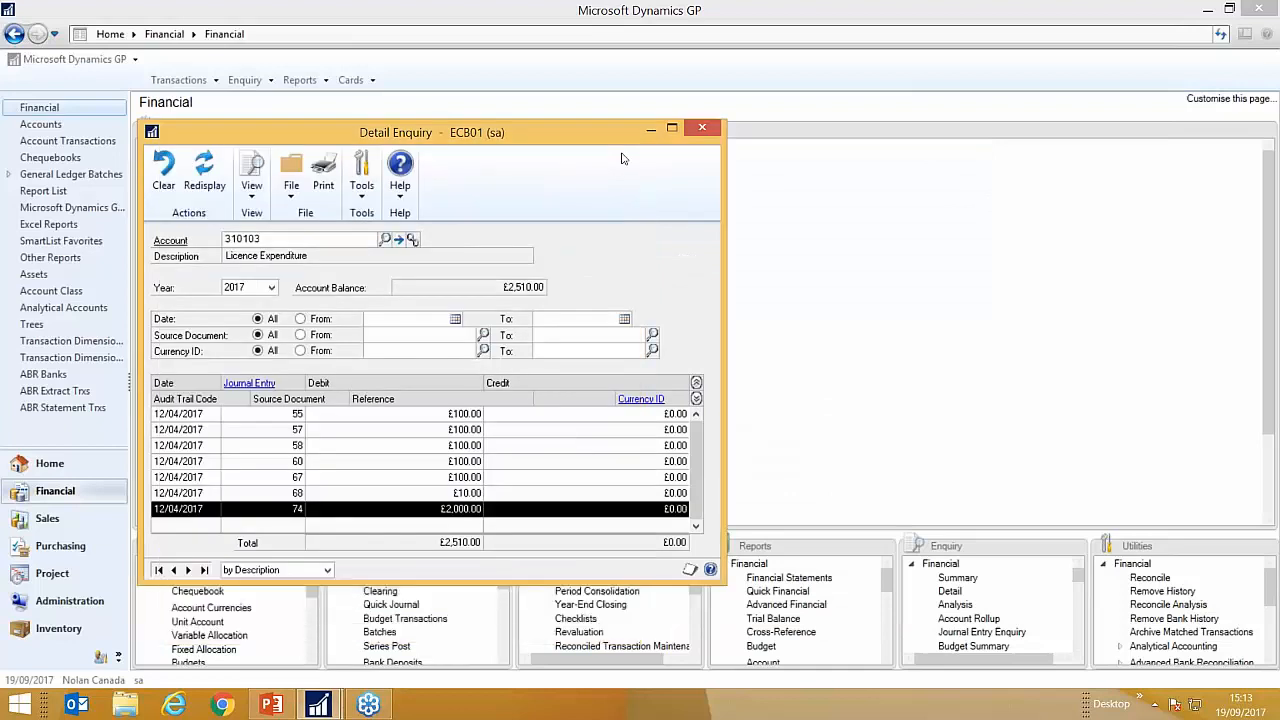
{"action": "left_click", "coordinate": [702, 128]}
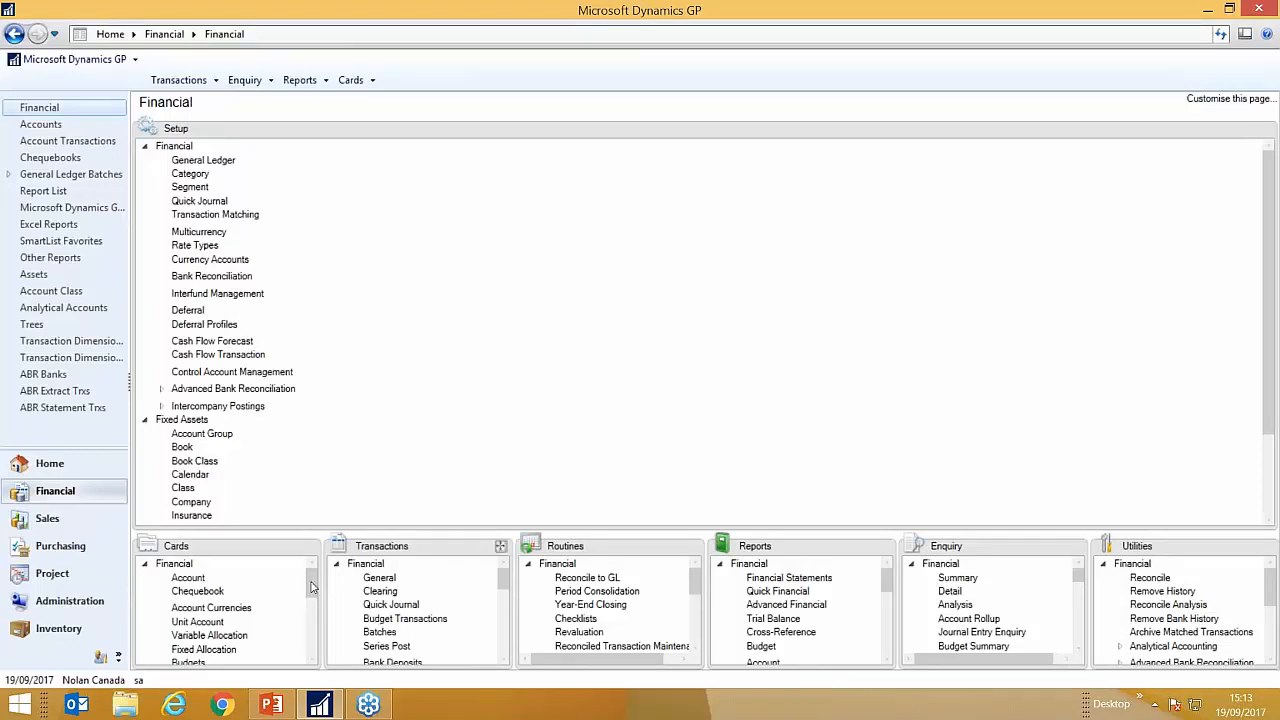
Step: Log in to the Nolan Canada company again
{"action": "left_click_drag", "start_coordinate": [233, 552], "coordinate": [480, 330]}
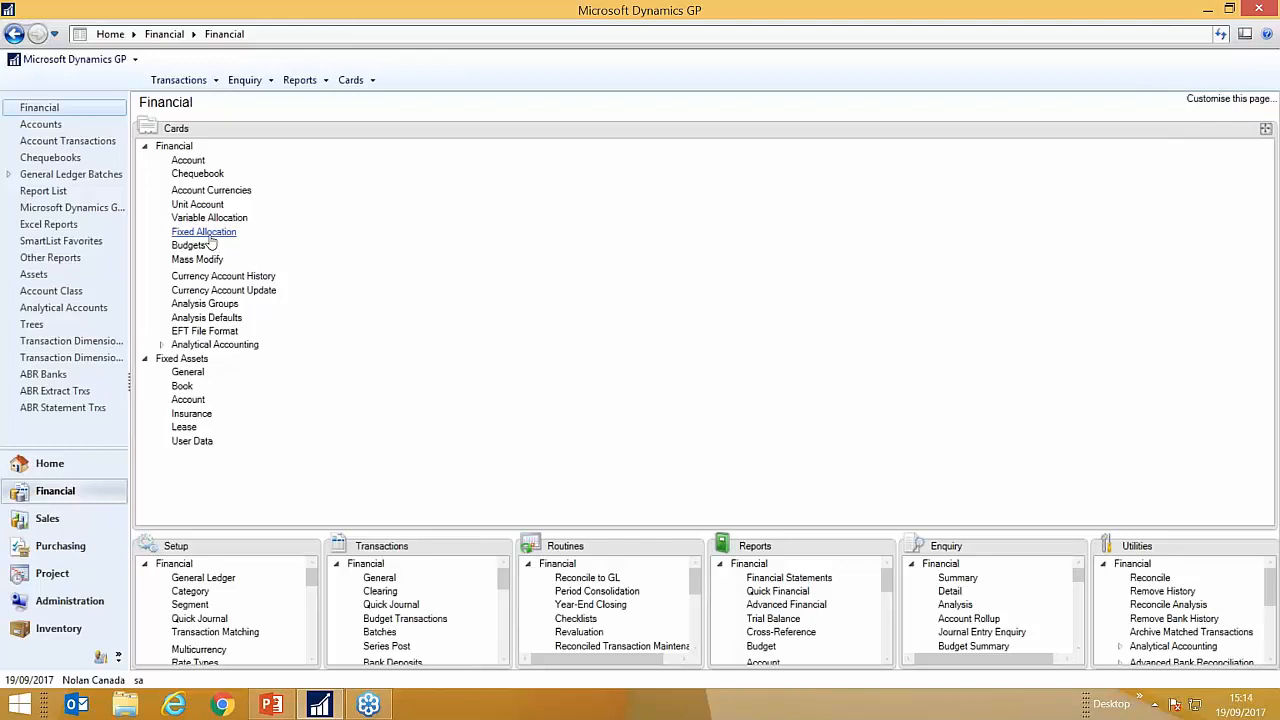
{"action": "left_click", "coordinate": [88, 684]}
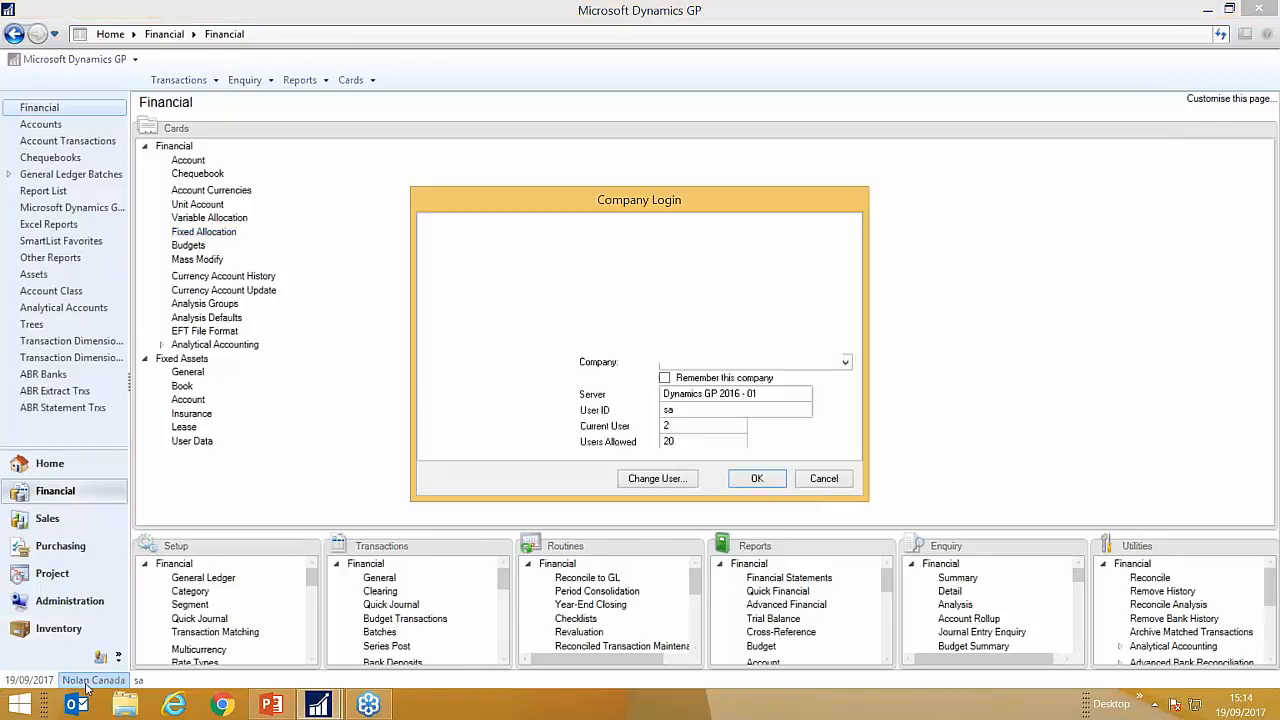
{"action": "left_click", "coordinate": [757, 364]}
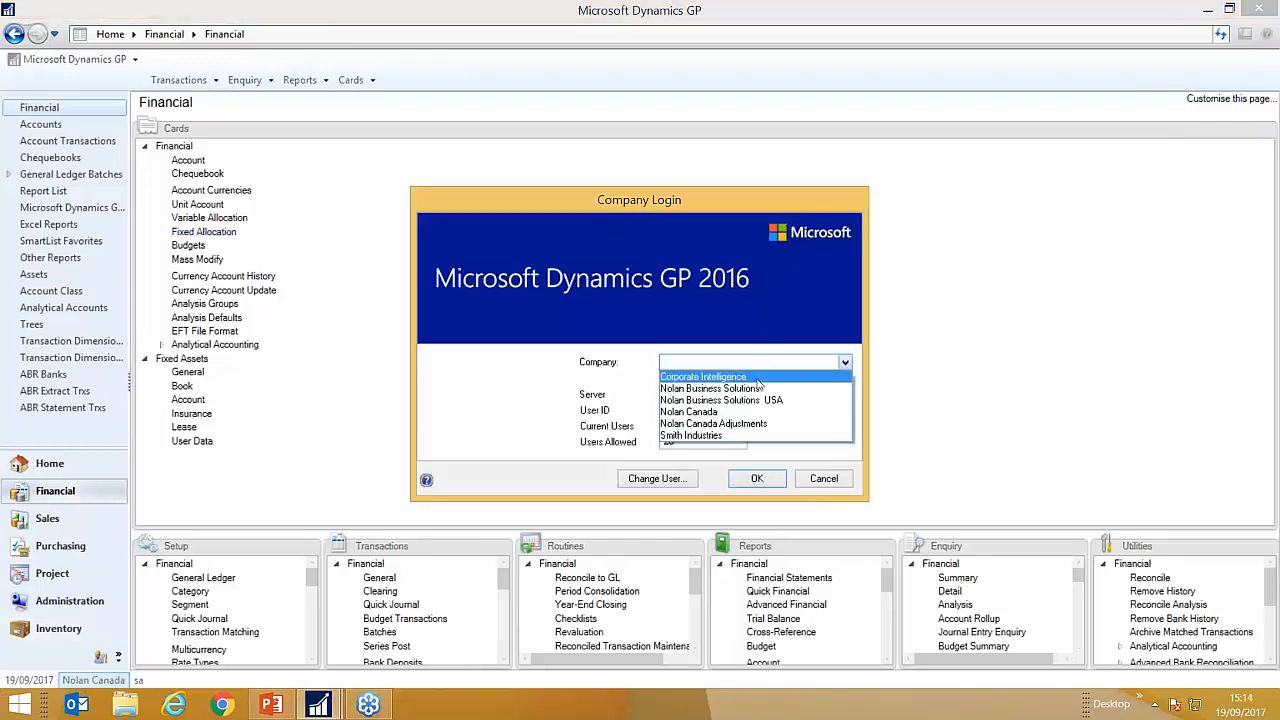
{"action": "left_click", "coordinate": [740, 412]}
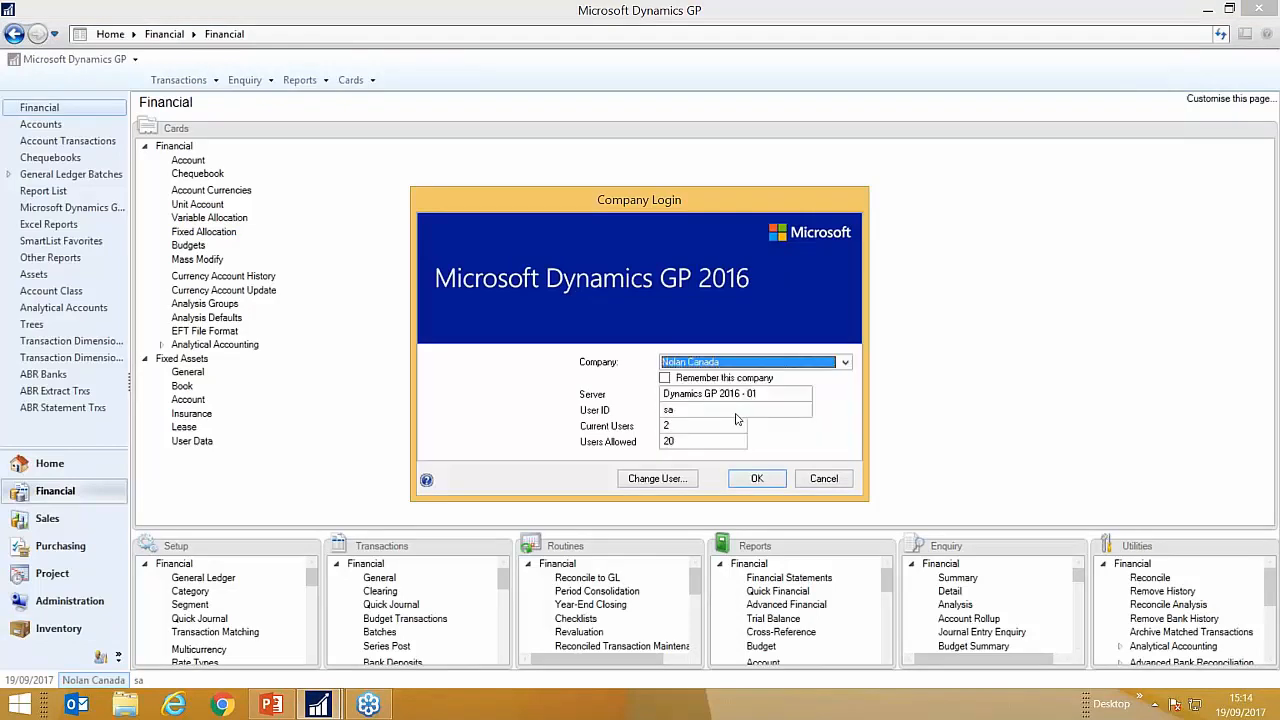
{"action": "left_click", "coordinate": [757, 479]}
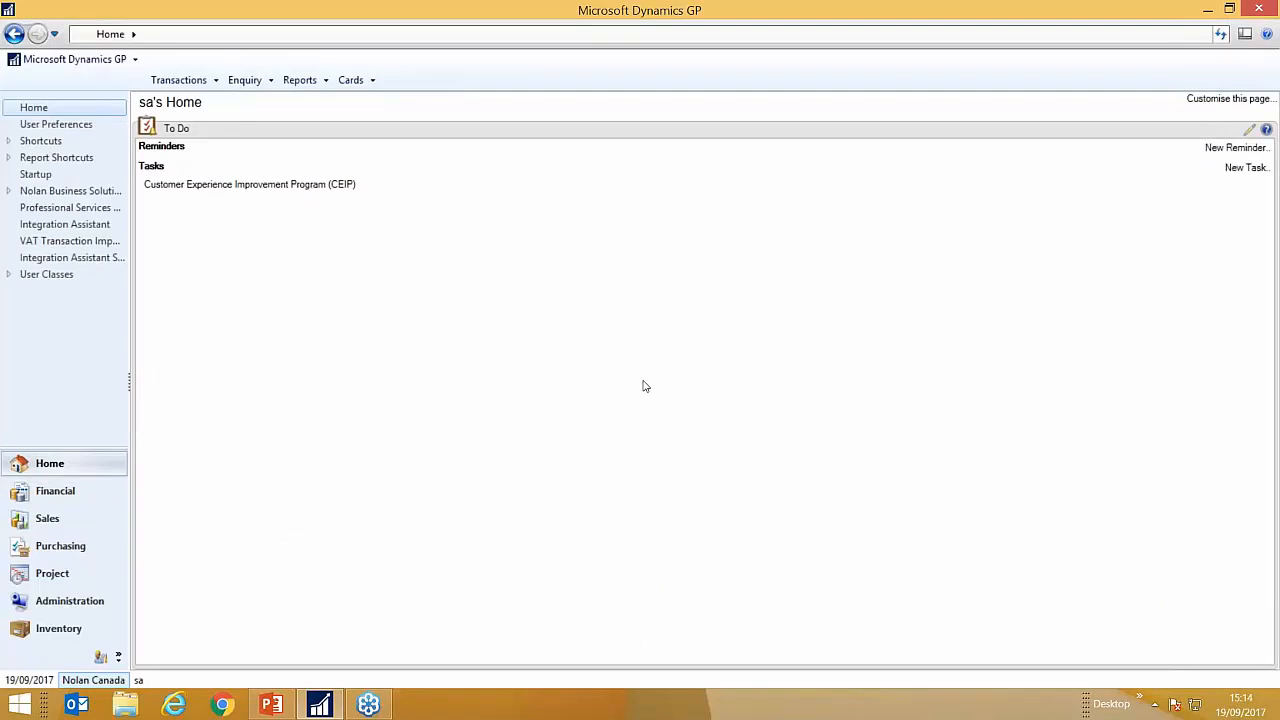
Step: Try to open the Alternate Accounts Setup for intercompany postings in Nolan Canada
{"action": "left_click", "coordinate": [118, 491]}
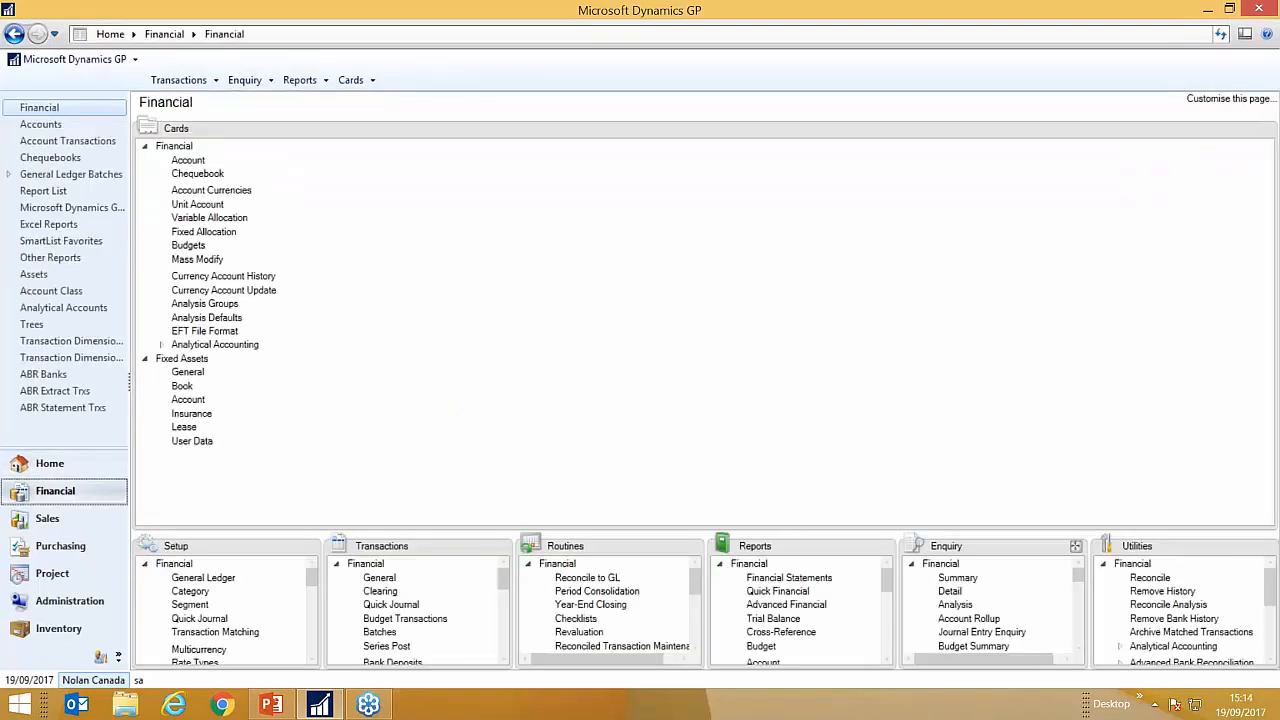
{"action": "left_click", "coordinate": [309, 546]}
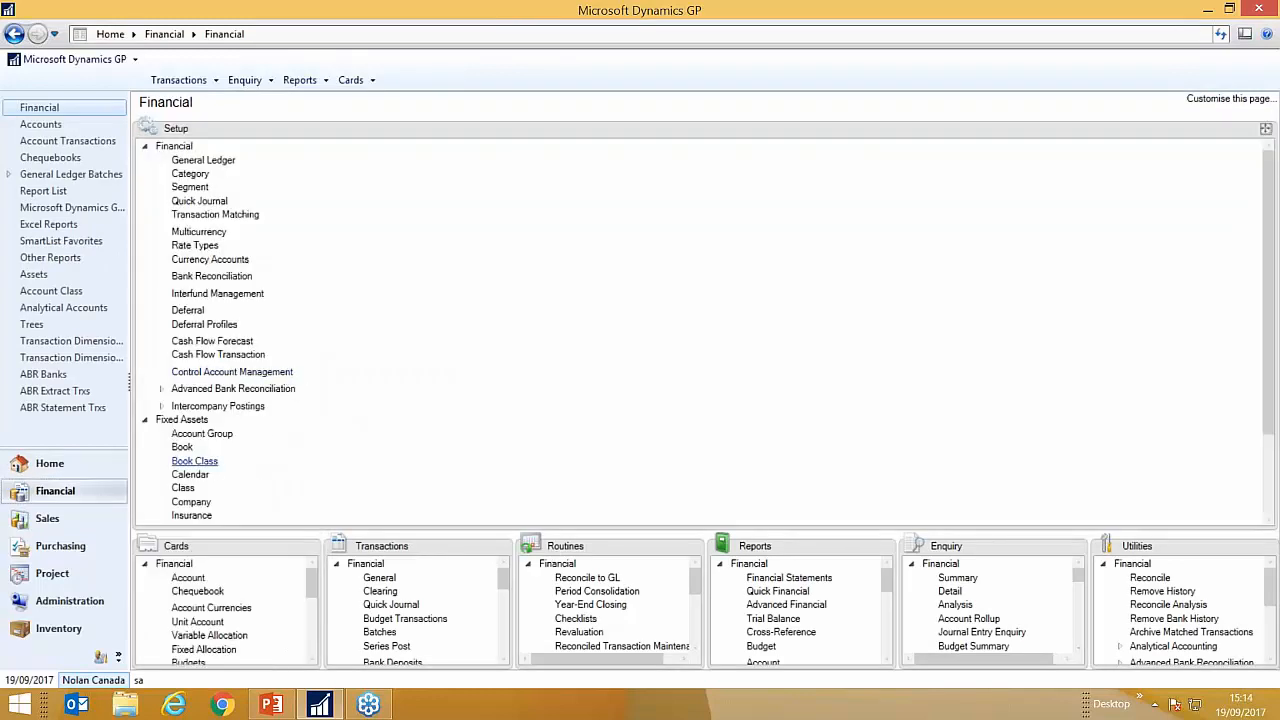
{"action": "left_click", "coordinate": [226, 407]}
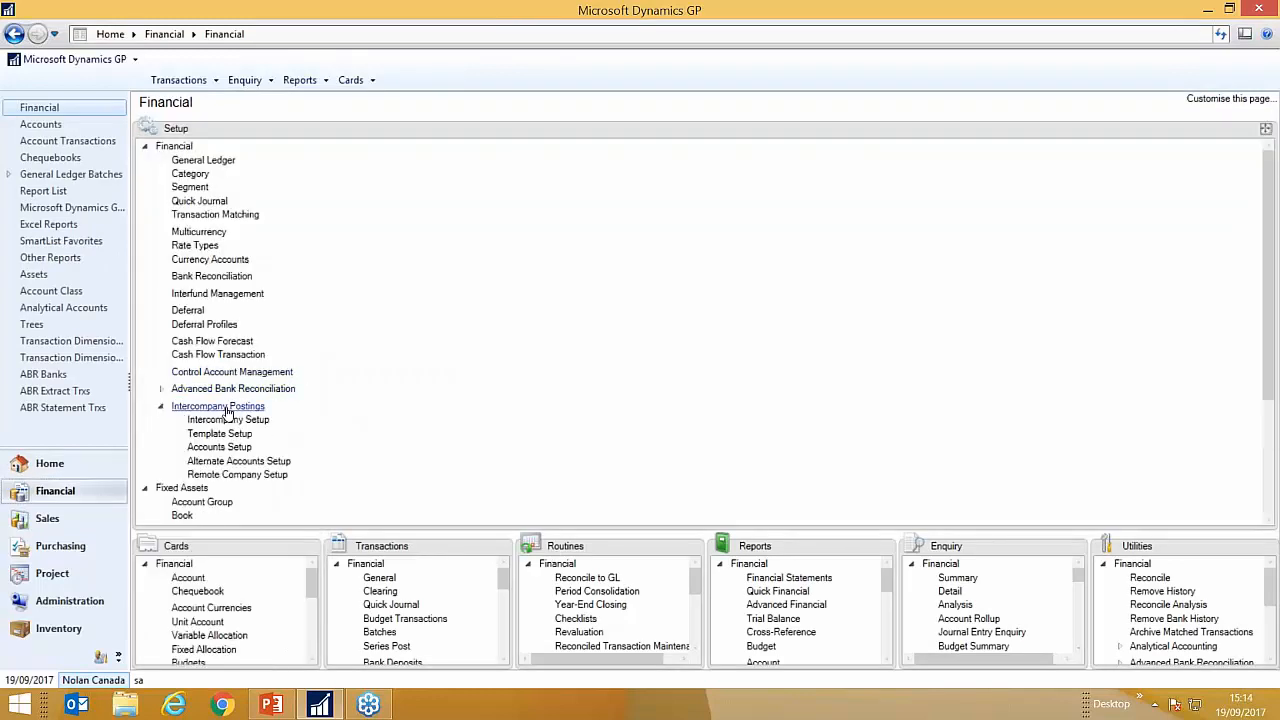
{"action": "left_click", "coordinate": [228, 463]}
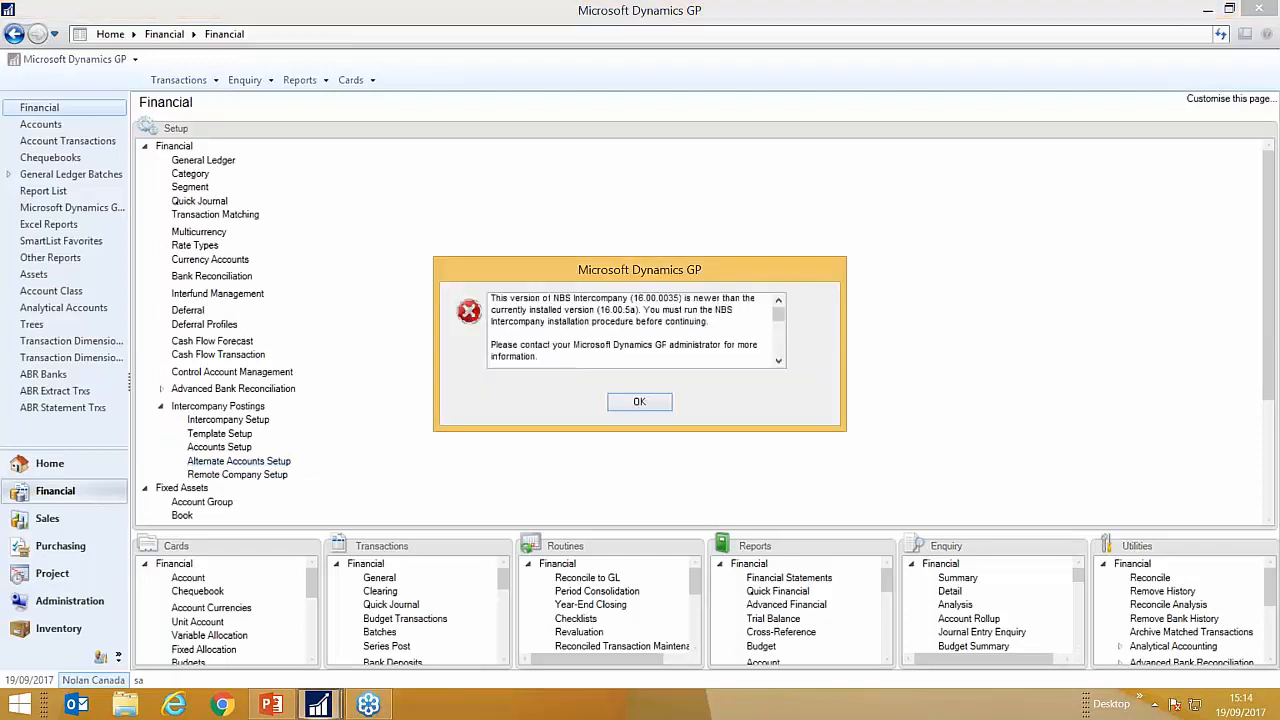
{"action": "left_click", "coordinate": [637, 403]}
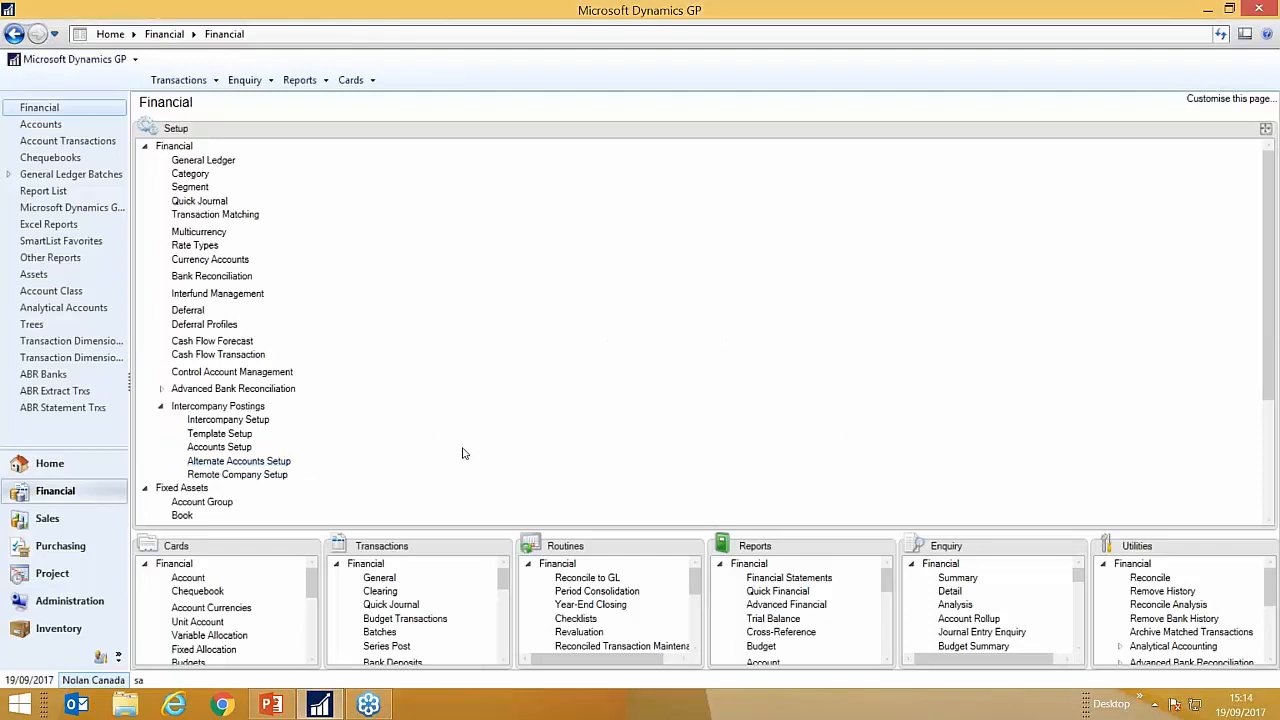
Step: Switch the login to the Nolan Business Solutions company
{"action": "left_click", "coordinate": [93, 680]}
{"action": "left_click", "coordinate": [787, 367]}
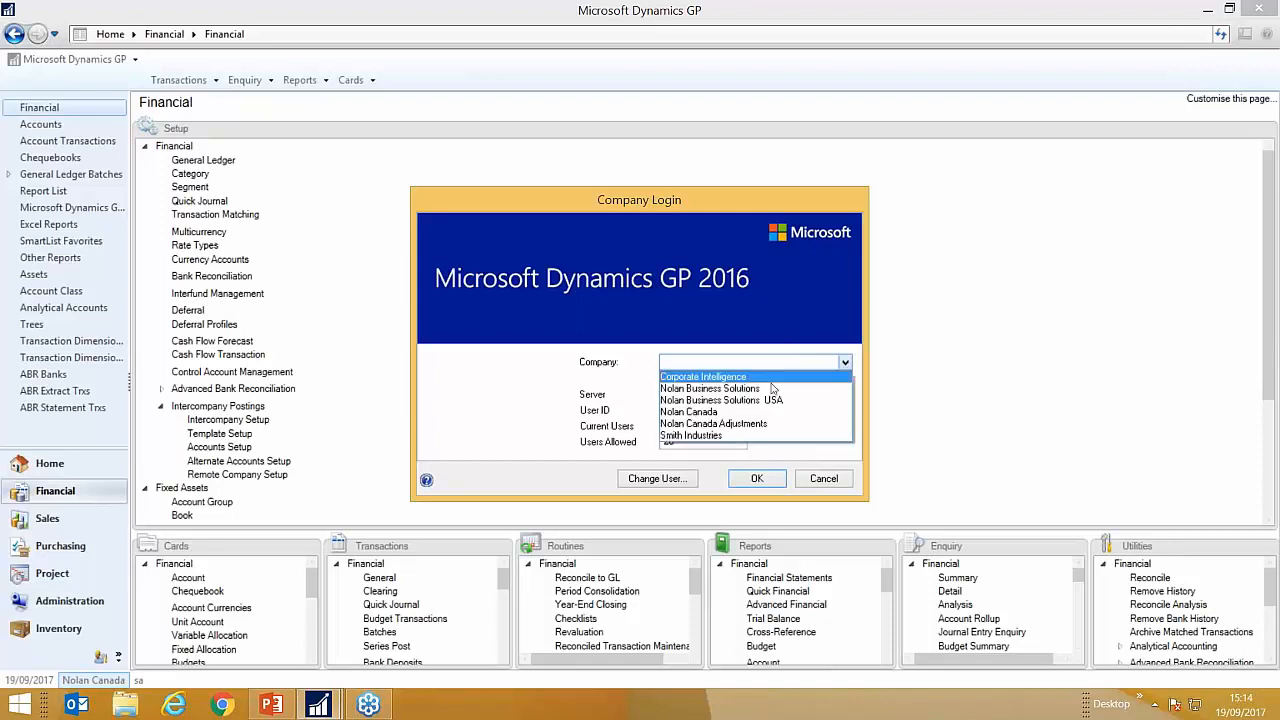
{"action": "left_click", "coordinate": [760, 388]}
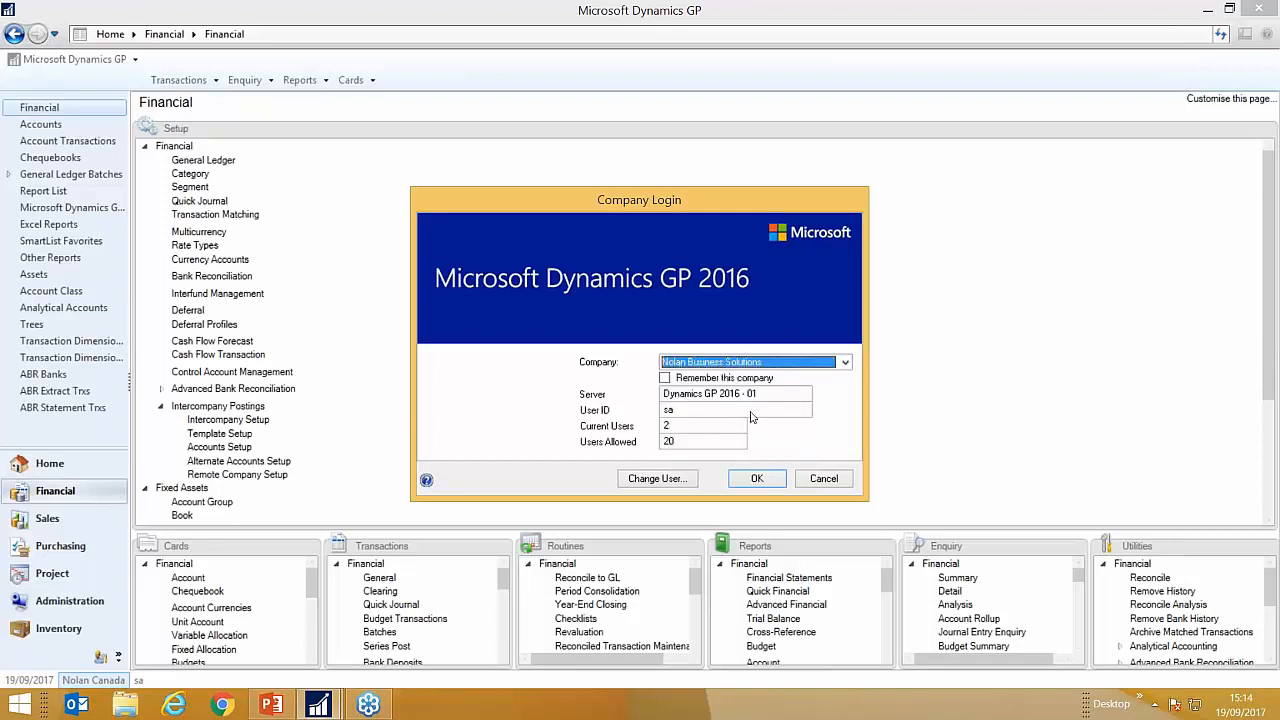
{"action": "left_click", "coordinate": [757, 478]}
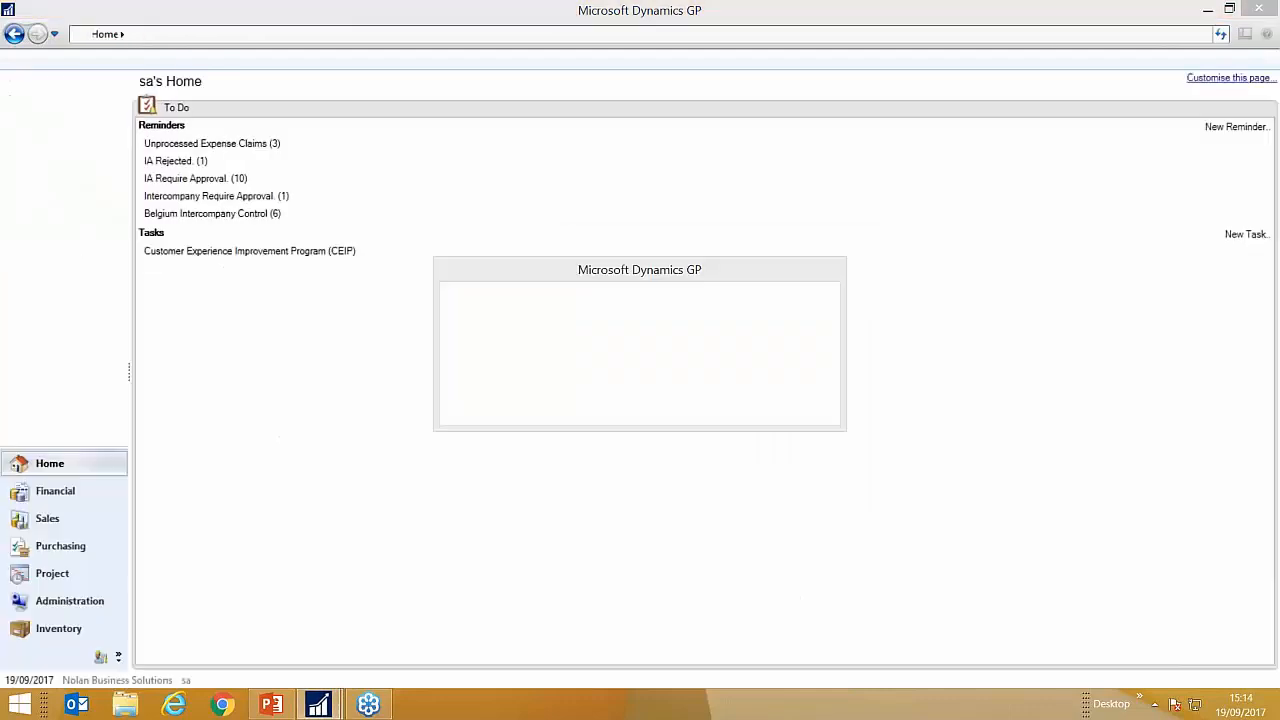
{"action": "left_click", "coordinate": [640, 402]}
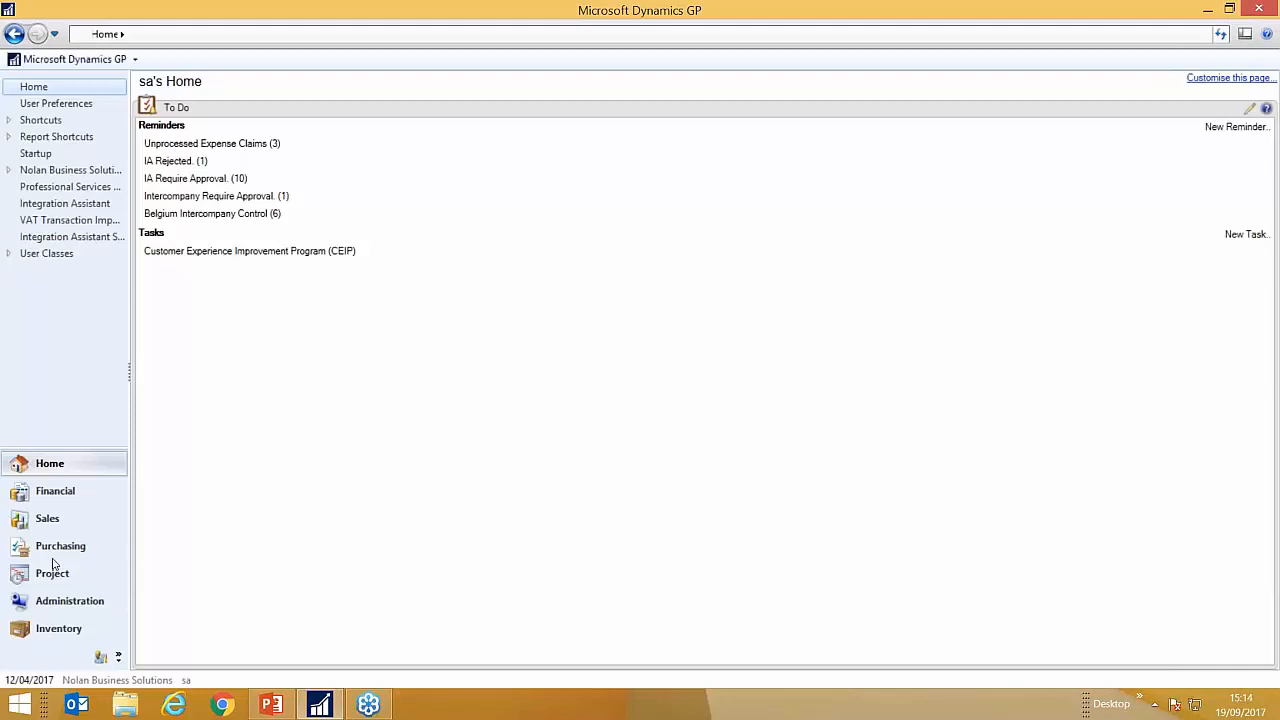
Step: Open the intercompany Alternate Accounts Setup, list the source and destination account mappings, and close it
{"action": "left_click", "coordinate": [77, 497]}
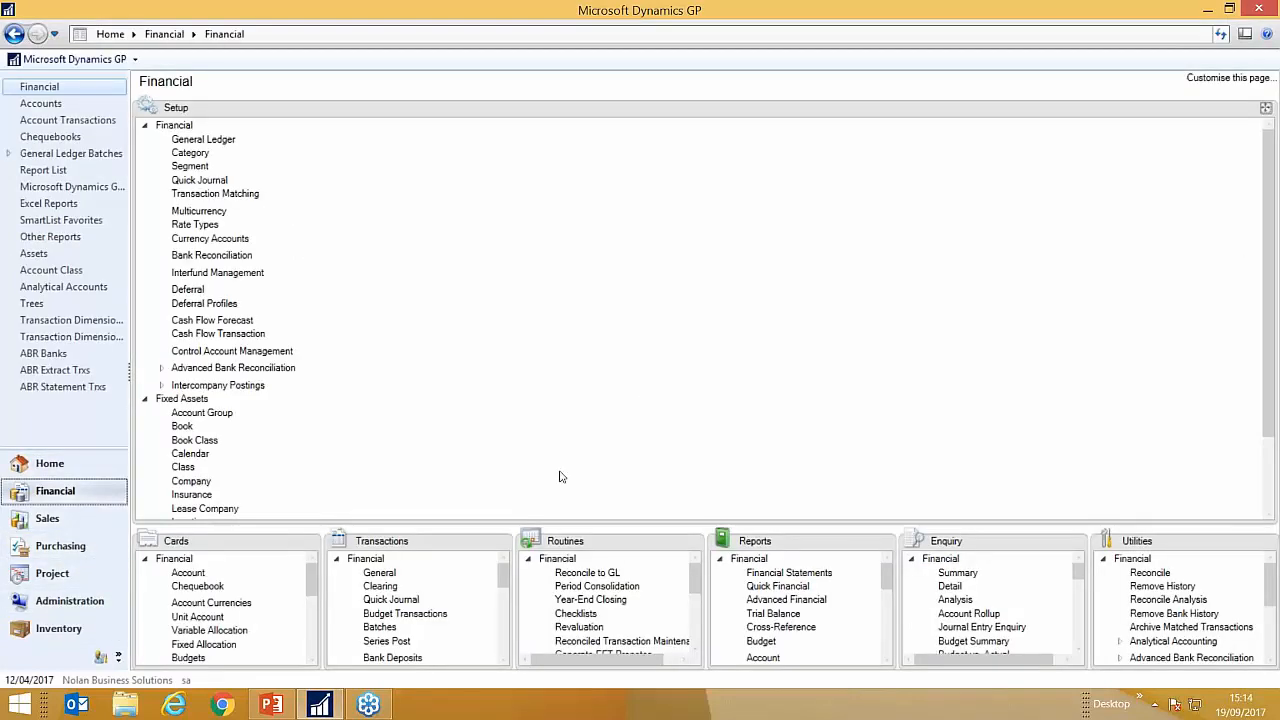
{"action": "left_click", "coordinate": [190, 387]}
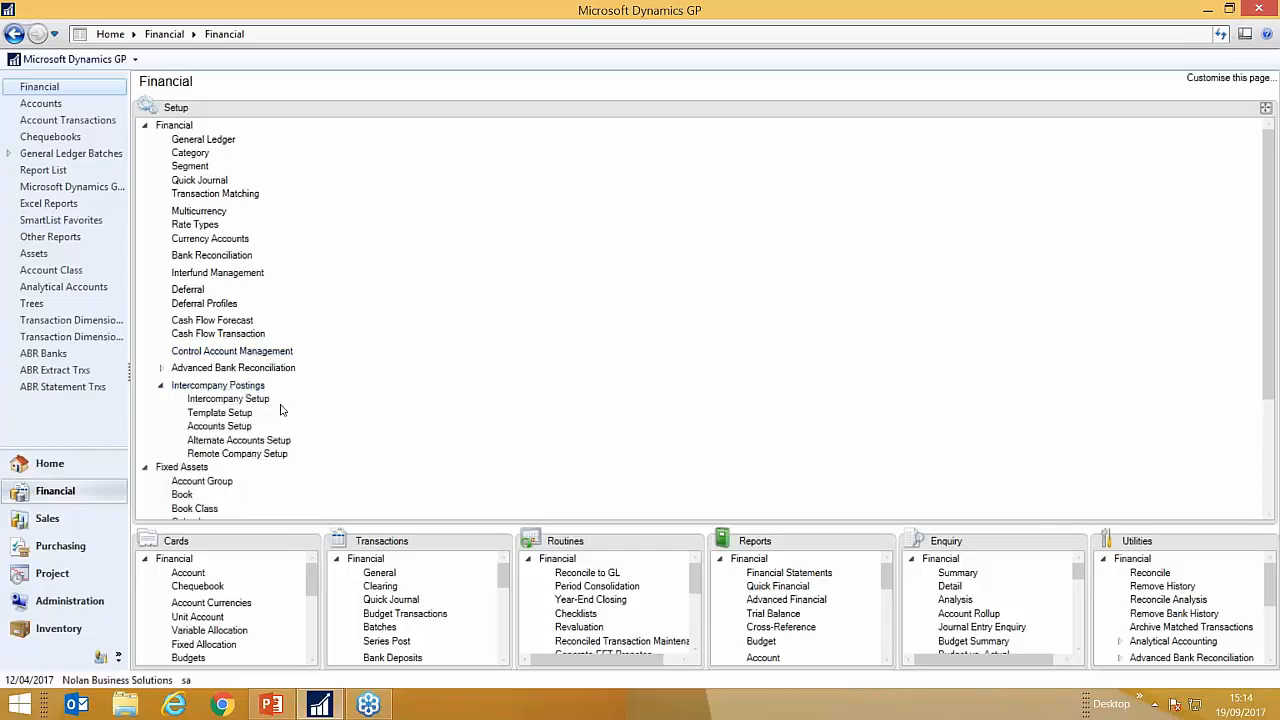
{"action": "left_click", "coordinate": [225, 462]}
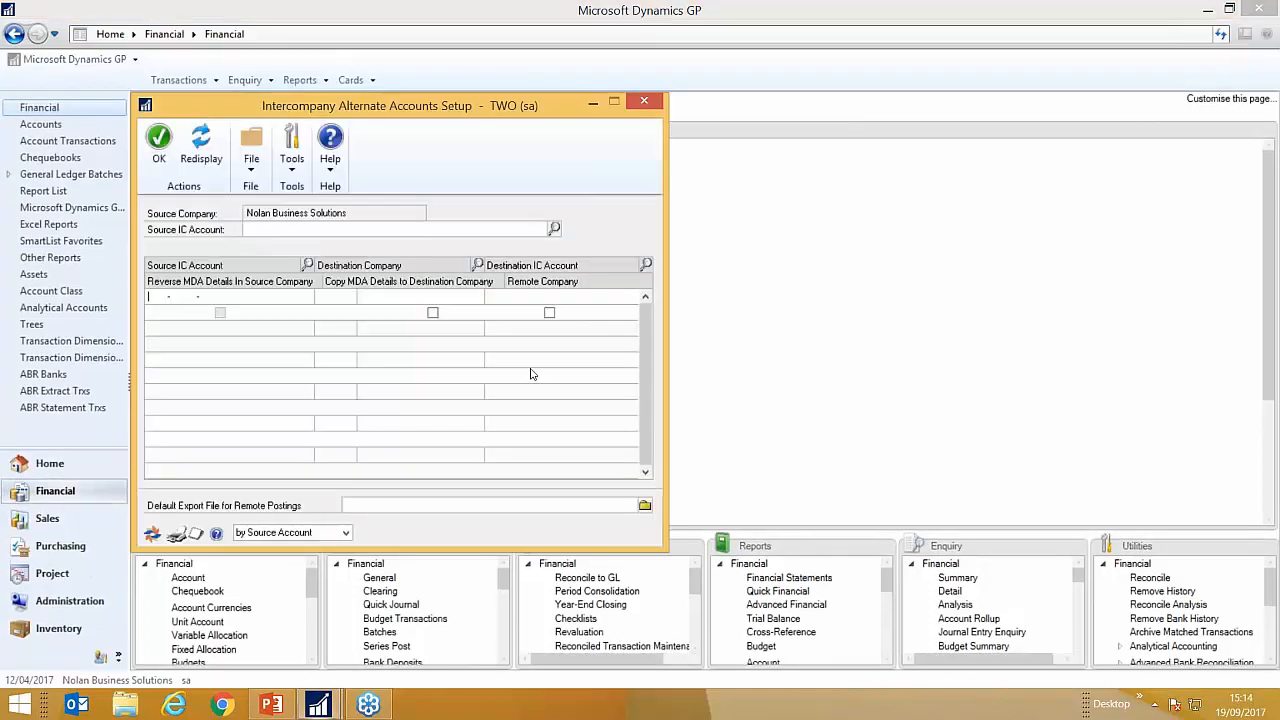
{"action": "left_click", "coordinate": [201, 145]}
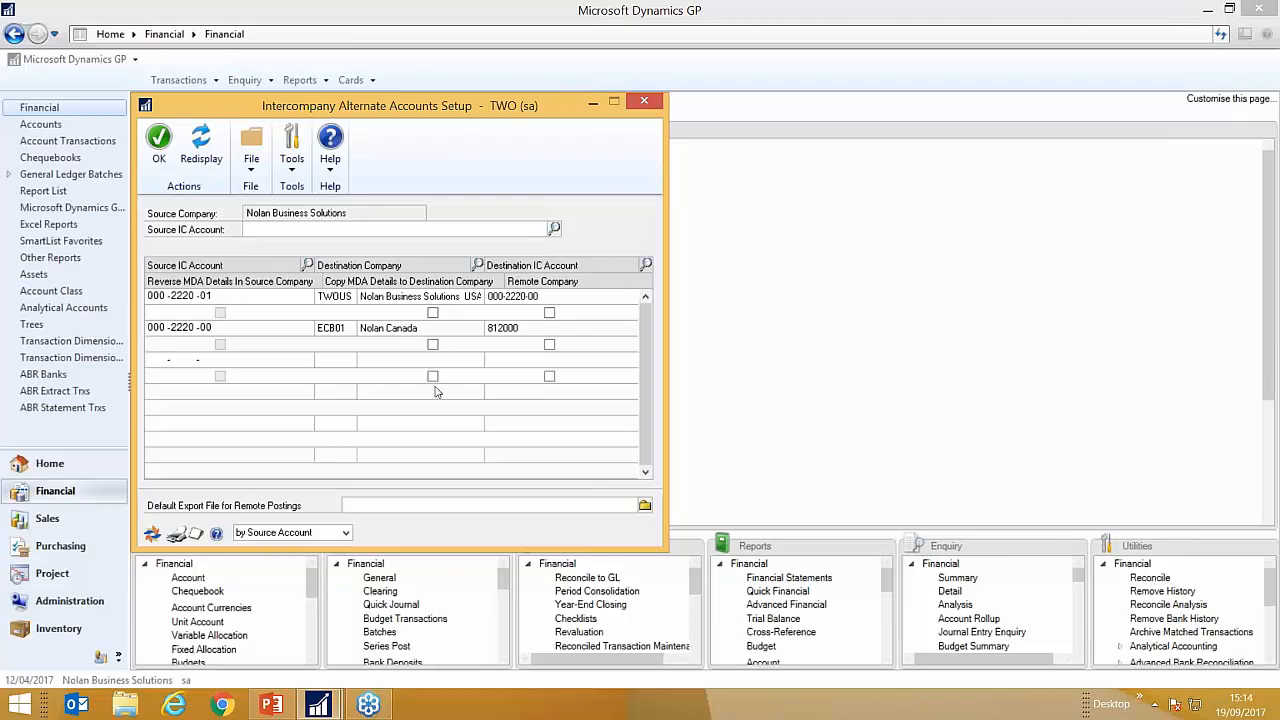
{"action": "left_click", "coordinate": [644, 101]}
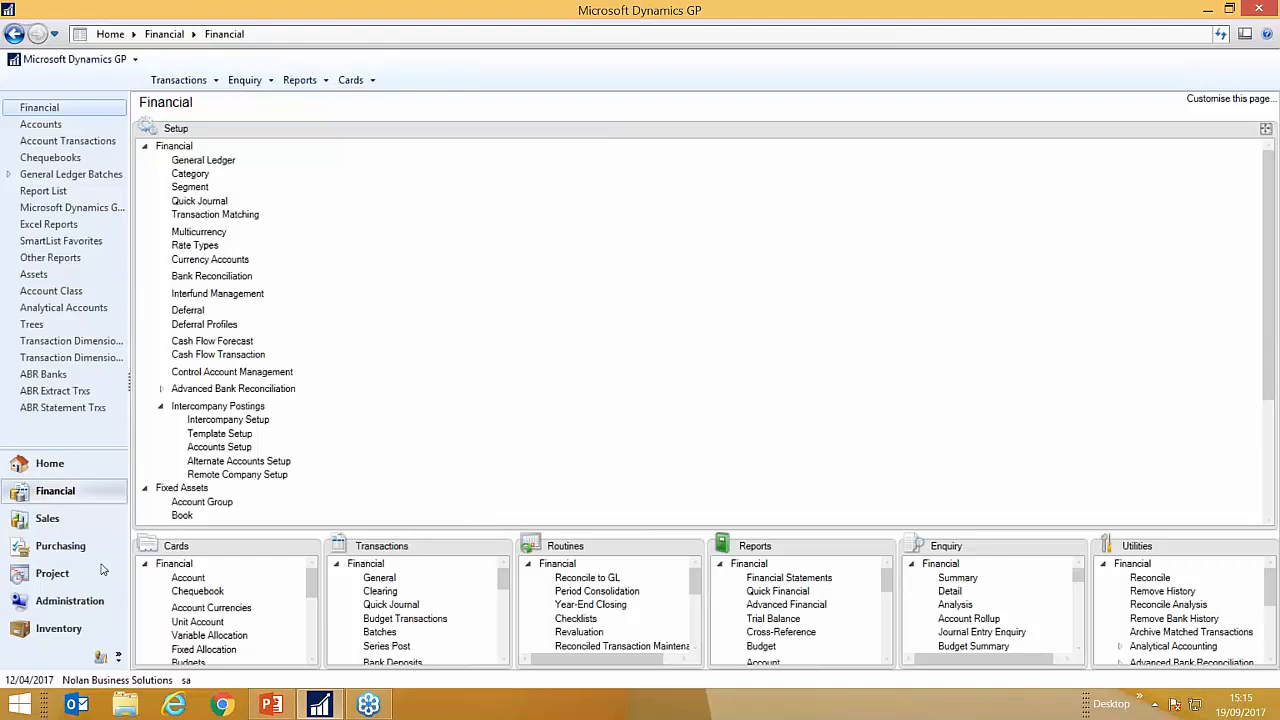
Step: Start a new payables transaction entry of type Invoice in Purchasing, with the employee's expenses as its description
{"action": "left_click", "coordinate": [58, 546]}
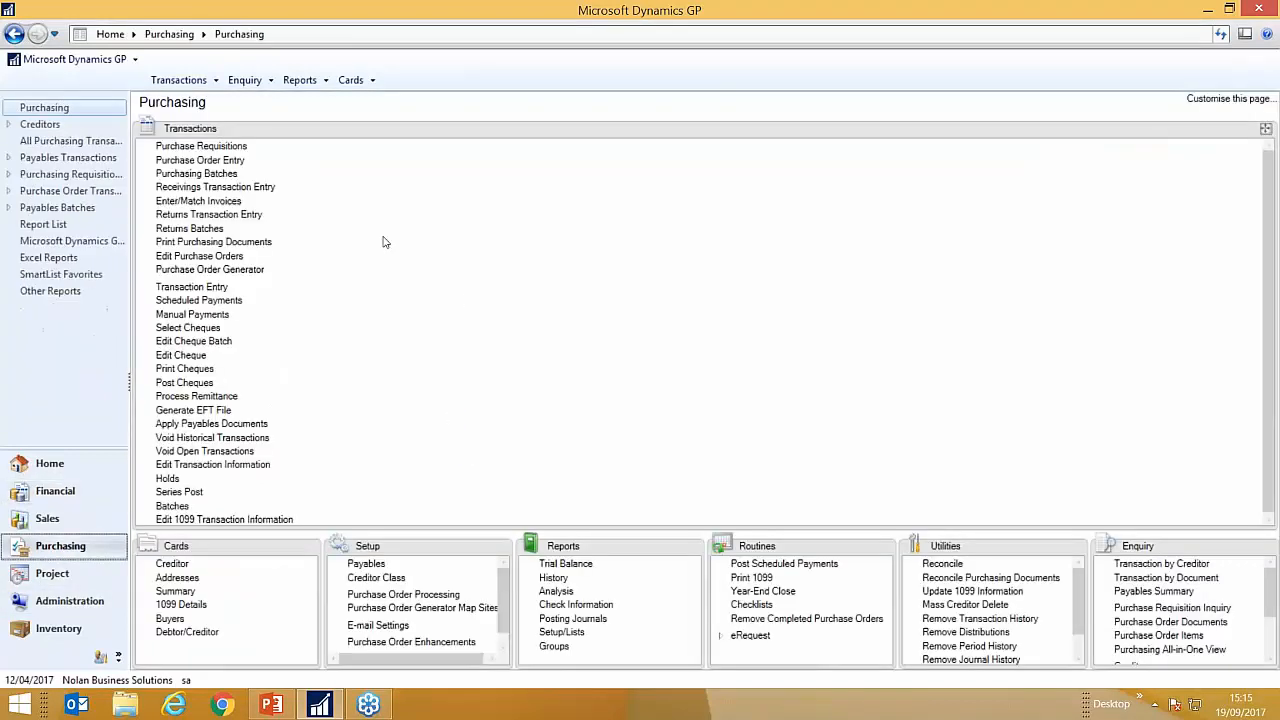
{"action": "left_click", "coordinate": [190, 288]}
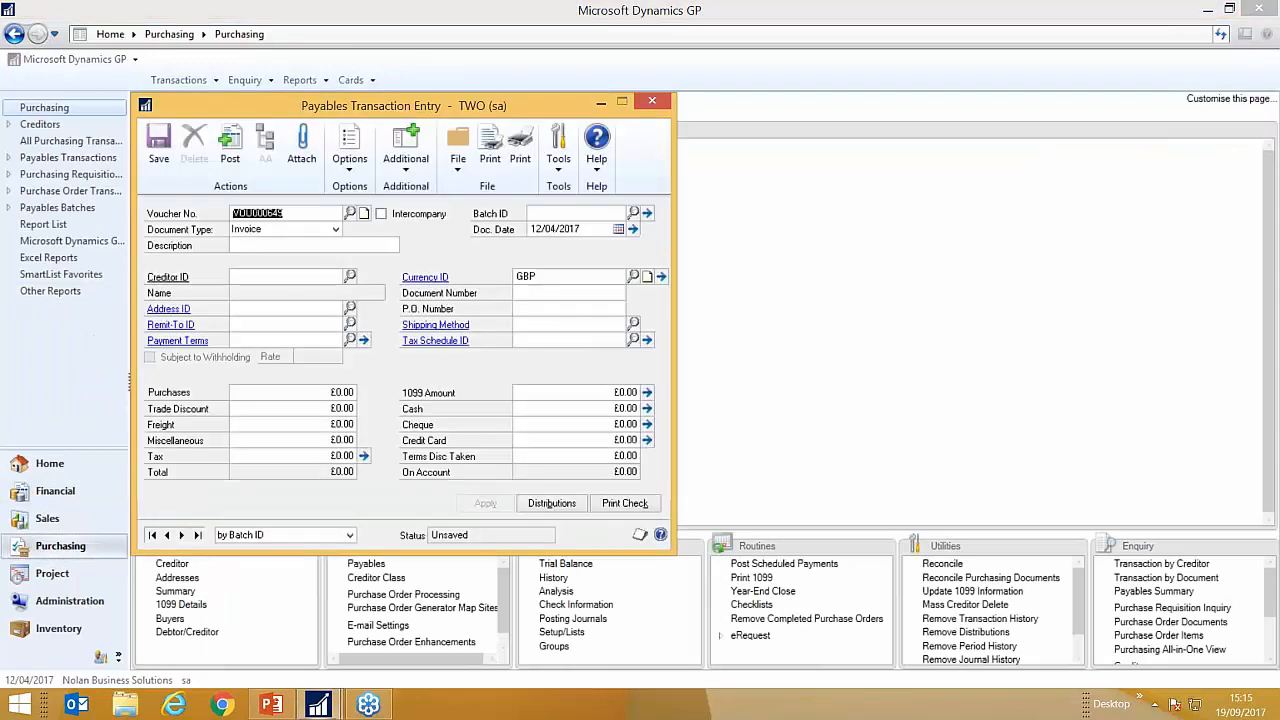
{"action": "key", "text": "Tab"}
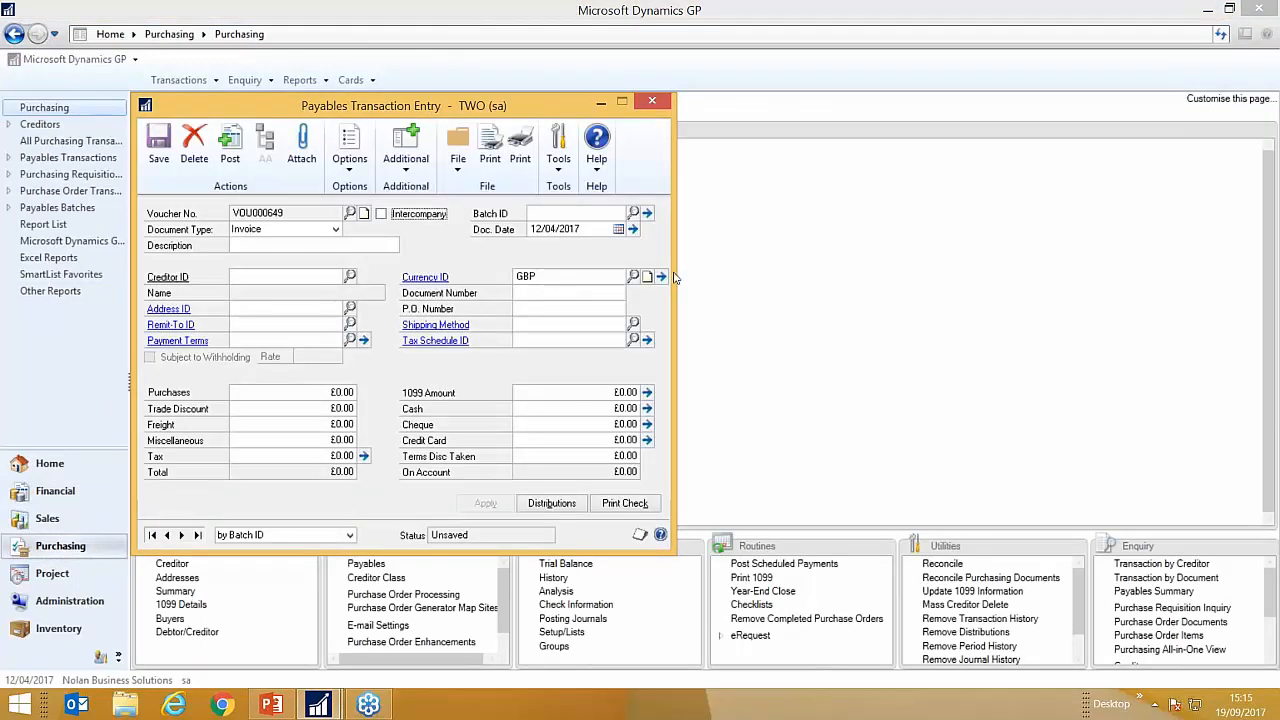
{"action": "key", "text": "Tab"}
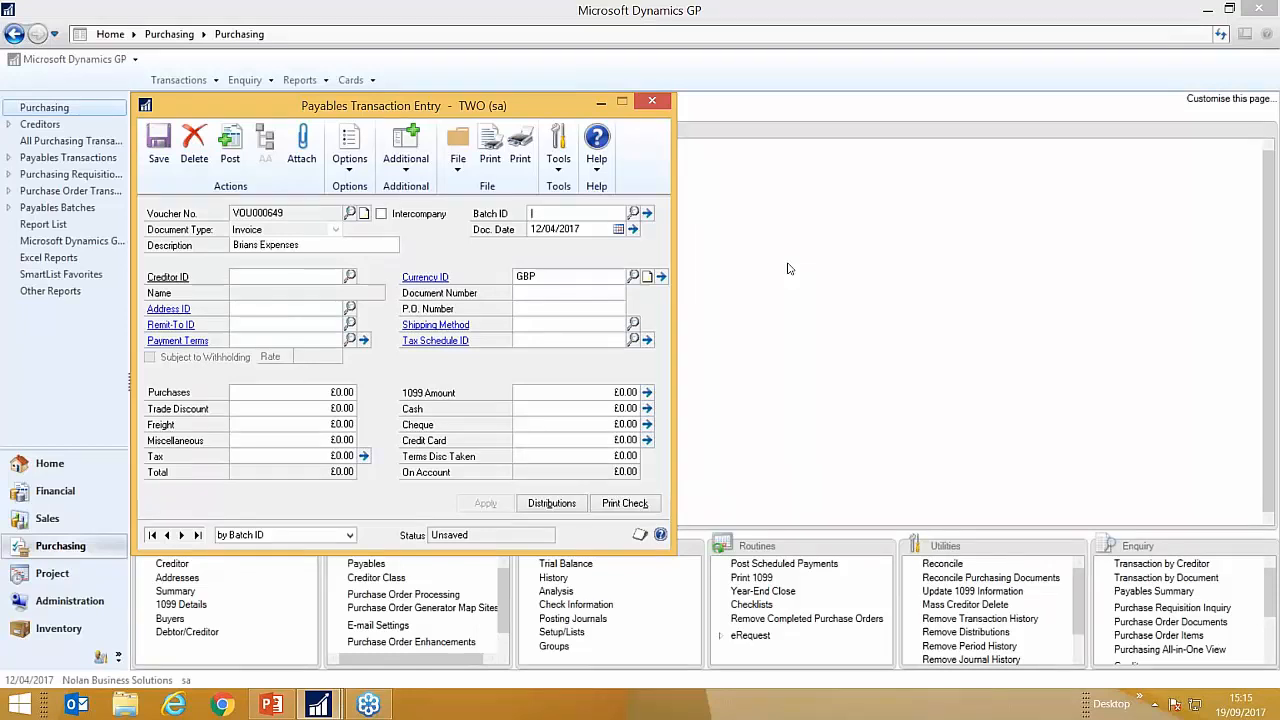
Step: Assign the invoice to a new batch CS1909 and save the batch with its default settings
{"action": "type", "text": "CS"}
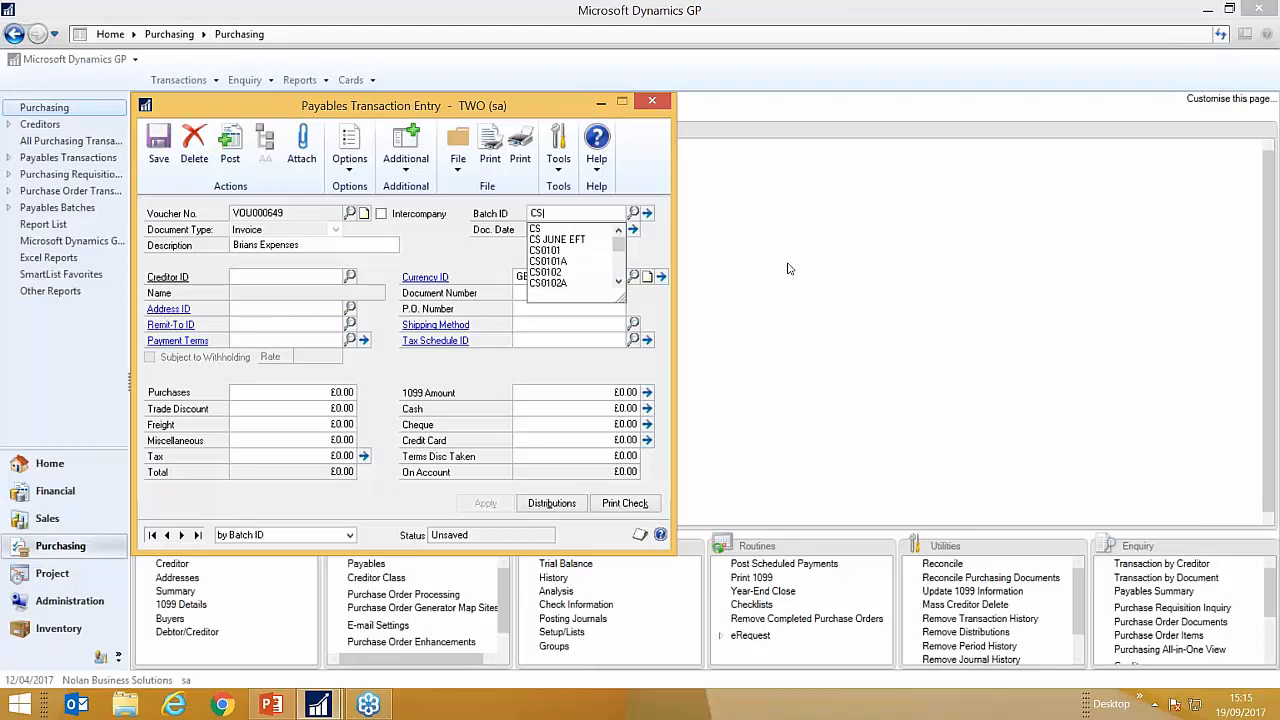
{"action": "type", "text": "1909"}
{"action": "key", "text": "Tab"}
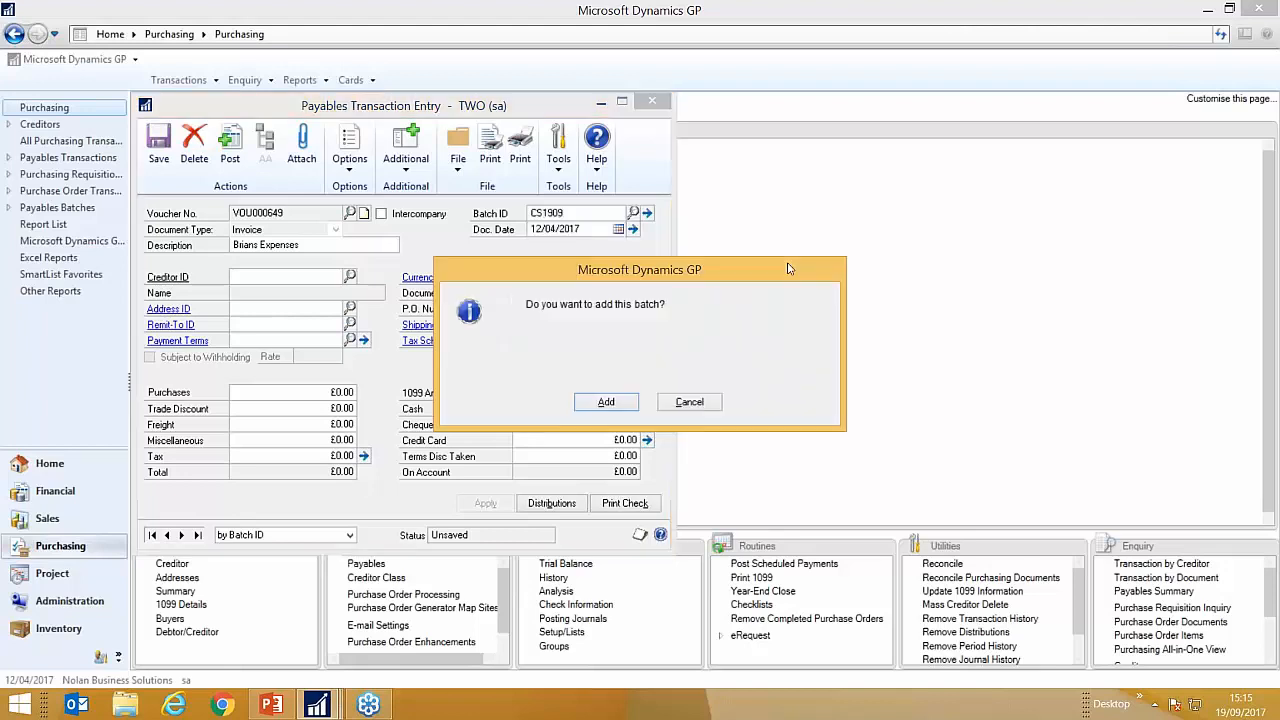
{"action": "left_click", "coordinate": [605, 403]}
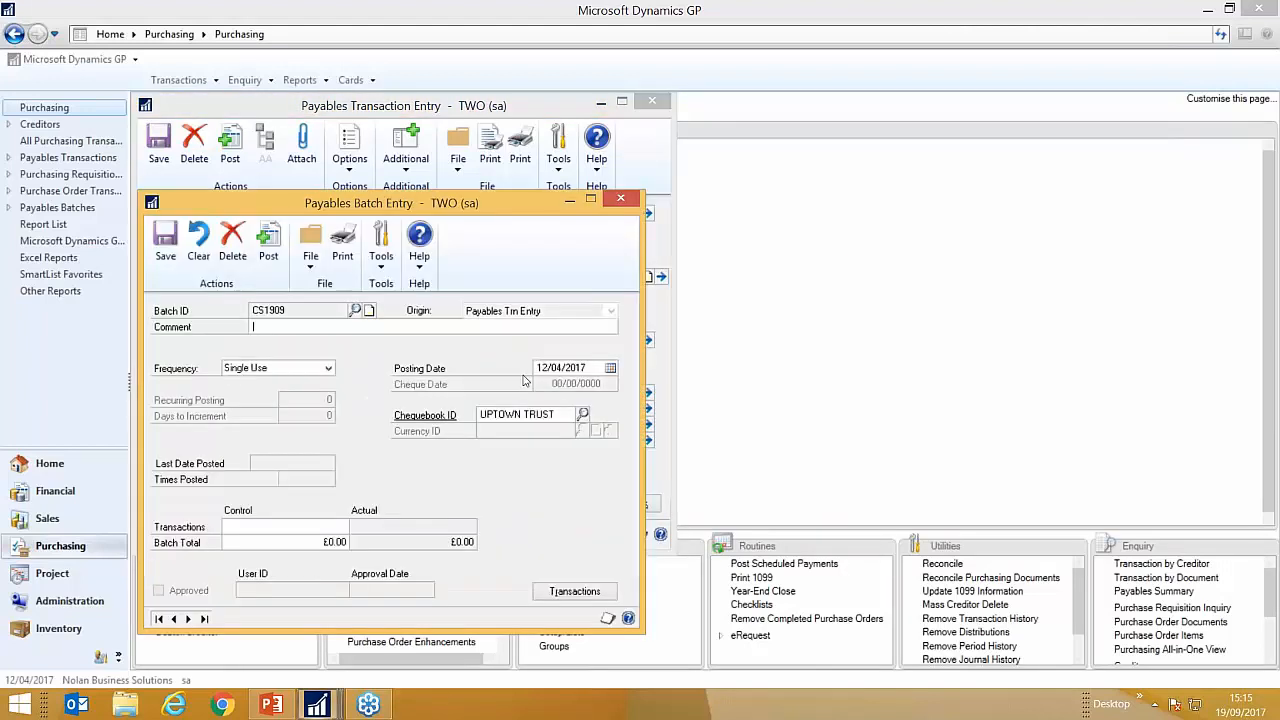
{"action": "left_click", "coordinate": [166, 246]}
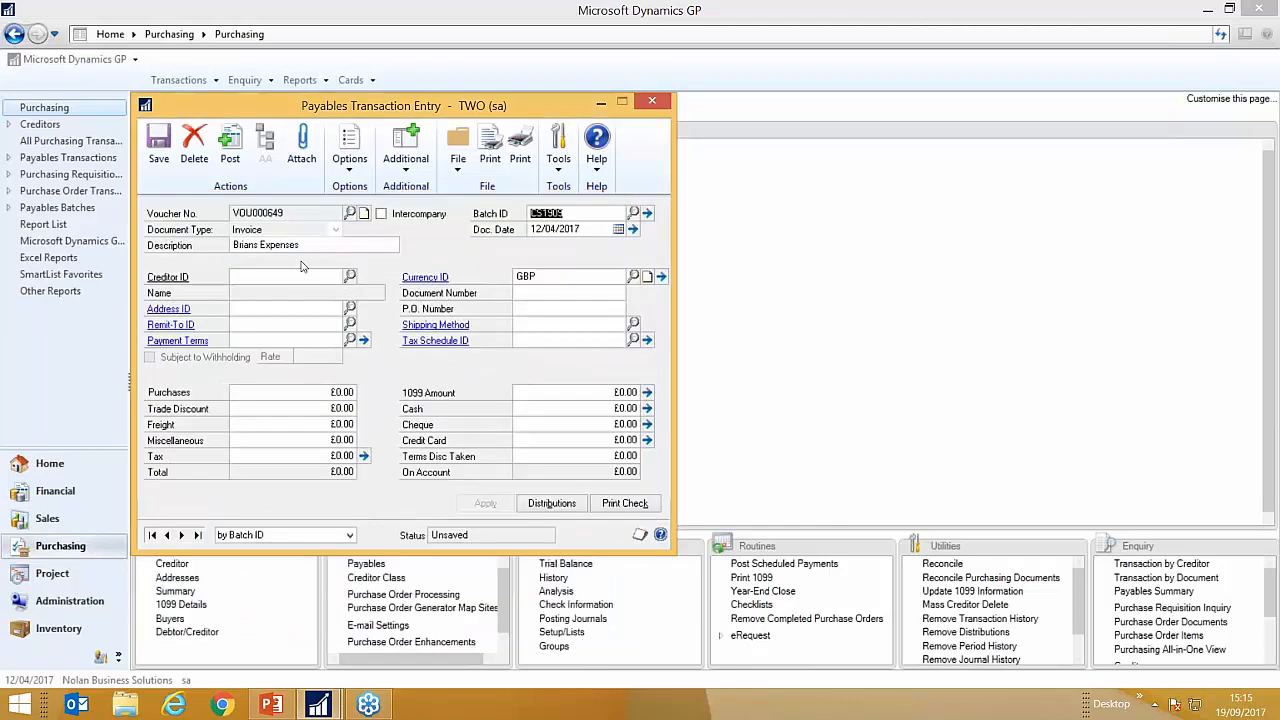
Step: Select the employee's creditor record for the invoice and set the document number to CLMSEPT17
{"action": "left_click", "coordinate": [350, 276]}
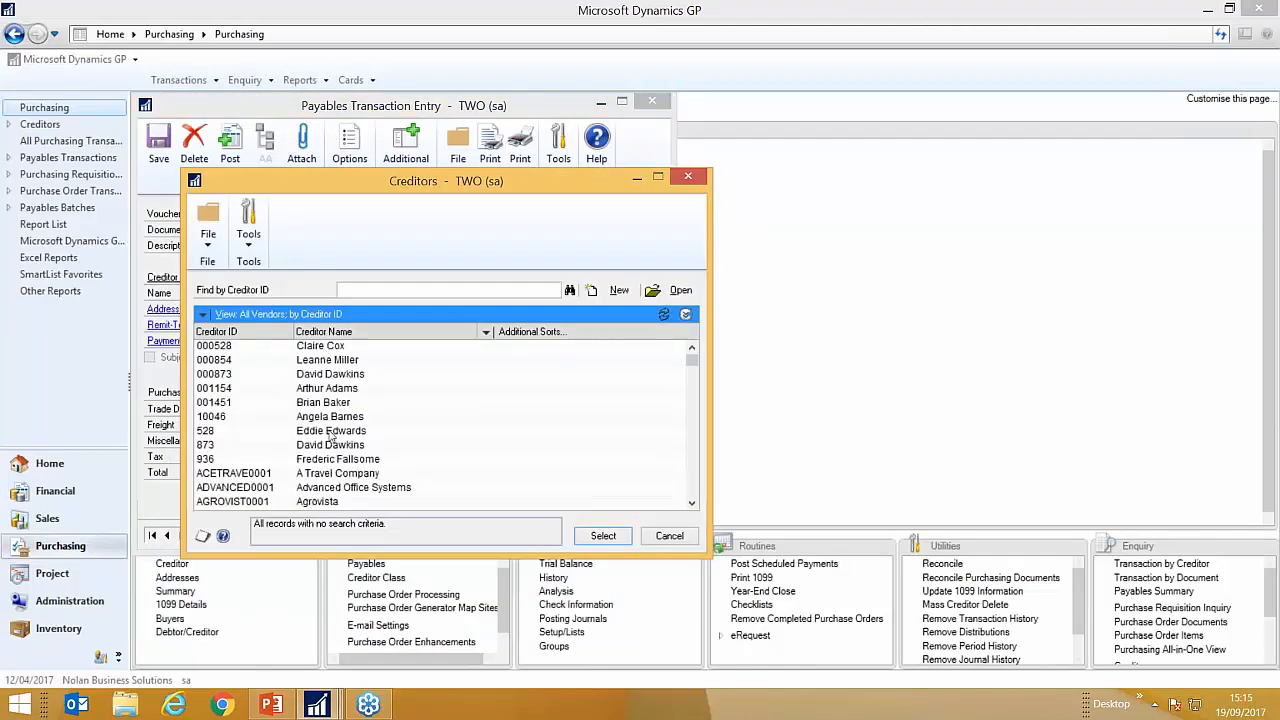
{"action": "double_click", "coordinate": [387, 402]}
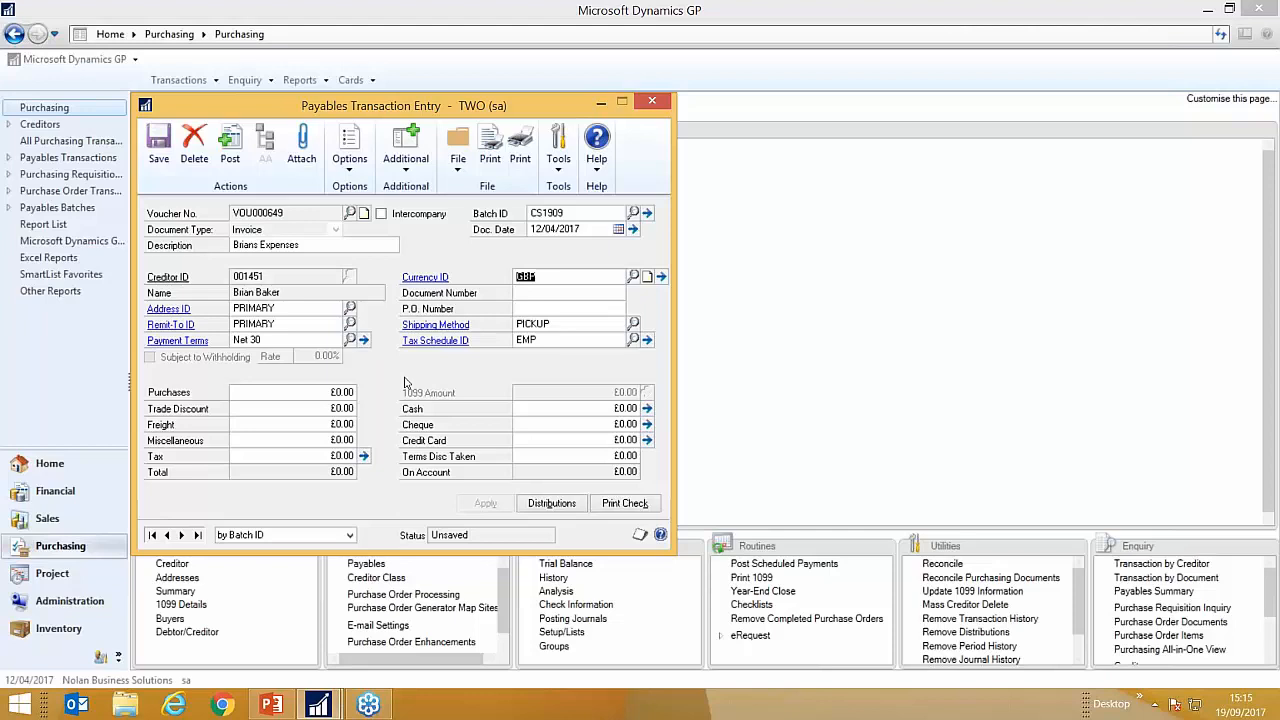
{"action": "key", "text": "Tab"}
{"action": "type", "text": "CL"}
Step: Set the invoice's purchases amount to £150.00
{"action": "left_click", "coordinate": [312, 392]}
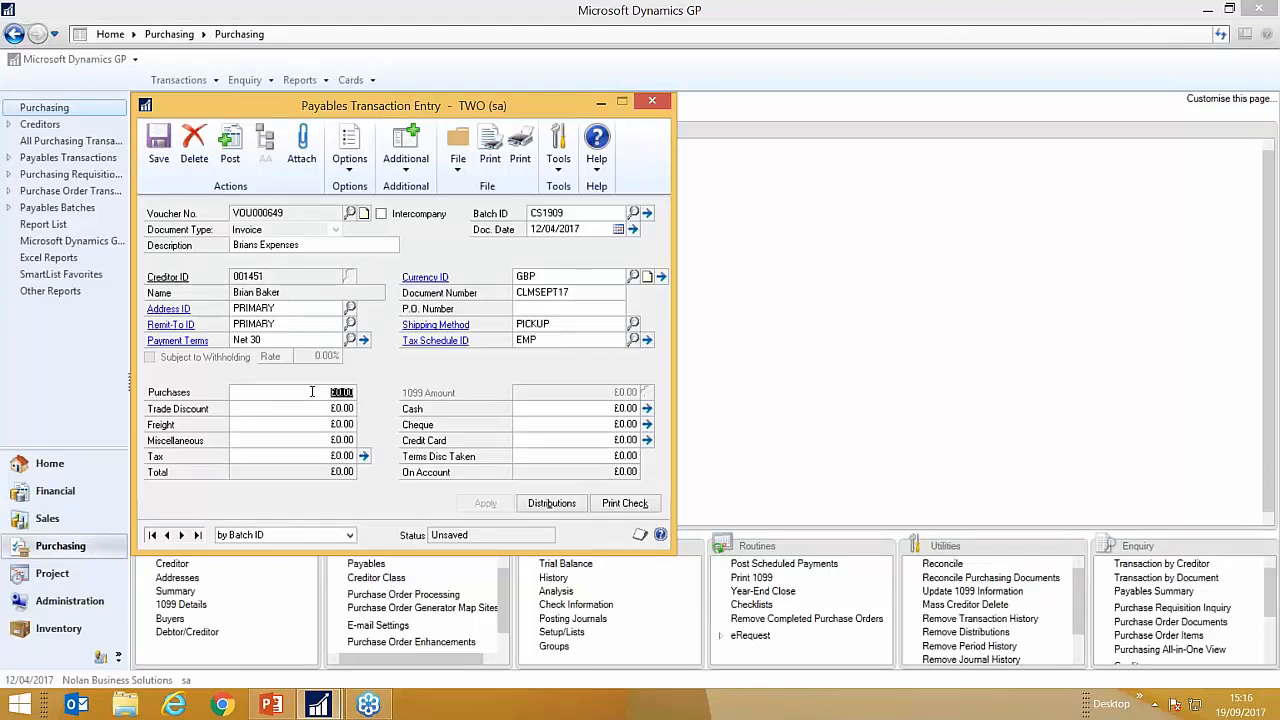
{"action": "type", "text": "150.00"}
{"action": "key", "text": "Tab"}
{"action": "key", "text": "Tab"}
{"action": "key", "text": "Tab"}
{"action": "key", "text": "Tab"}
Step: Set Nolan Canada's Accommodation account 310102 as the intercompany destination account for the invoice's 000-2220-00 purchases distribution
{"action": "left_click", "coordinate": [553, 504]}
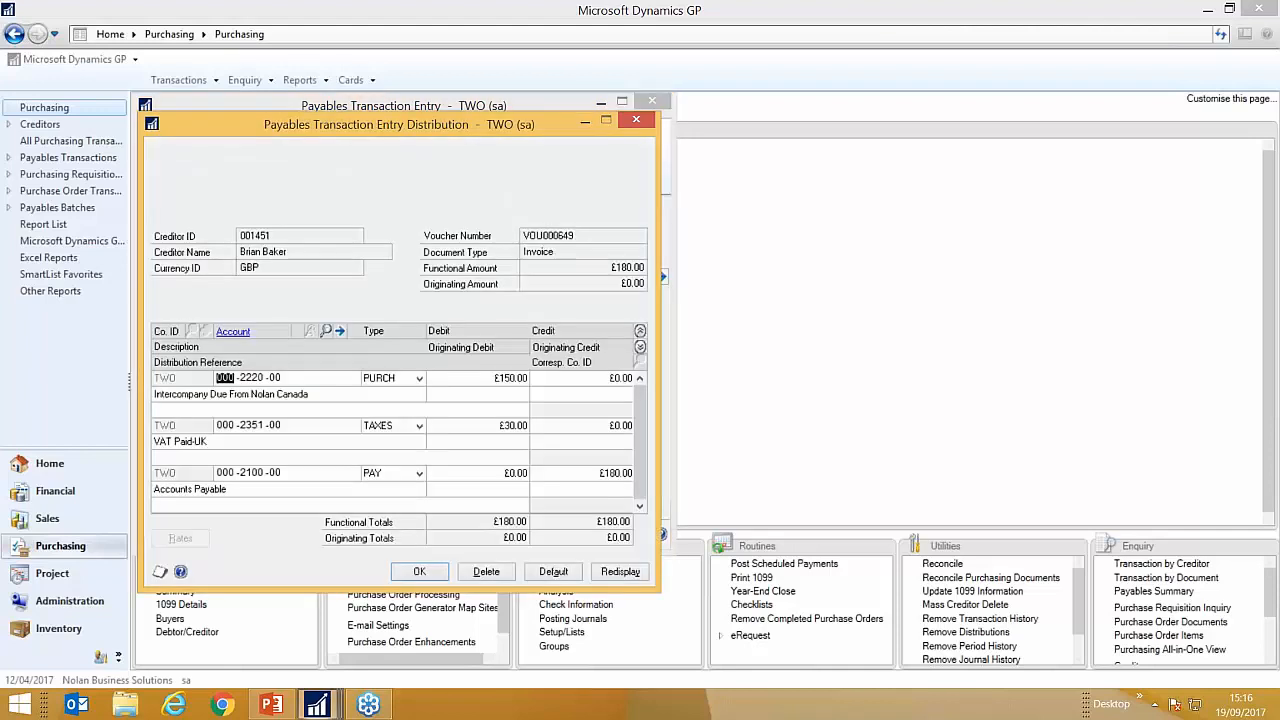
{"action": "double_click", "coordinate": [249, 378]}
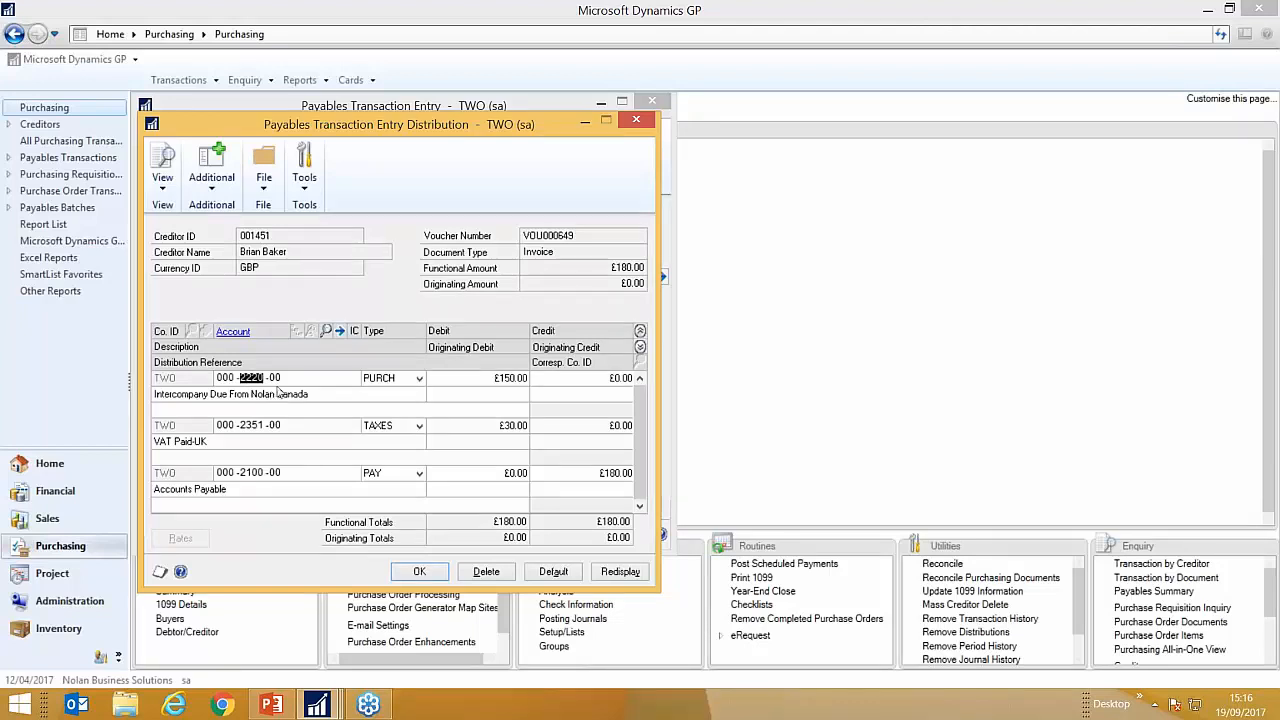
{"action": "left_click", "coordinate": [356, 332]}
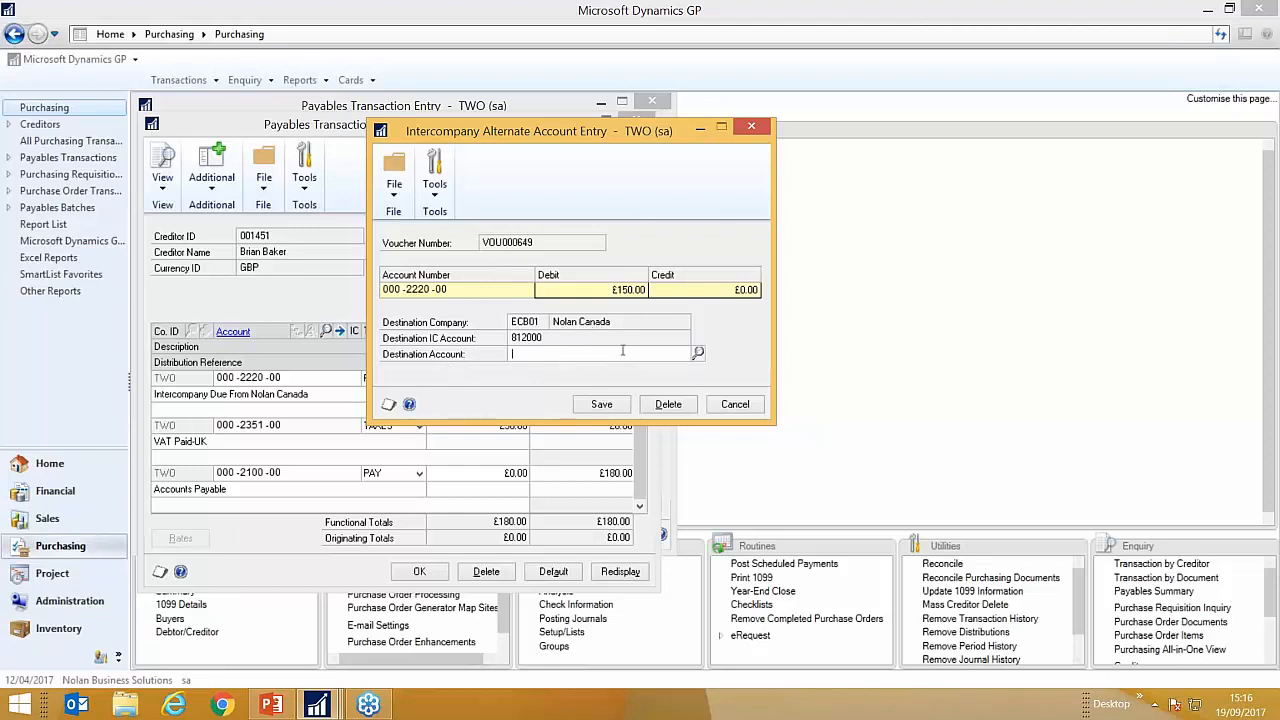
{"action": "left_click", "coordinate": [698, 354]}
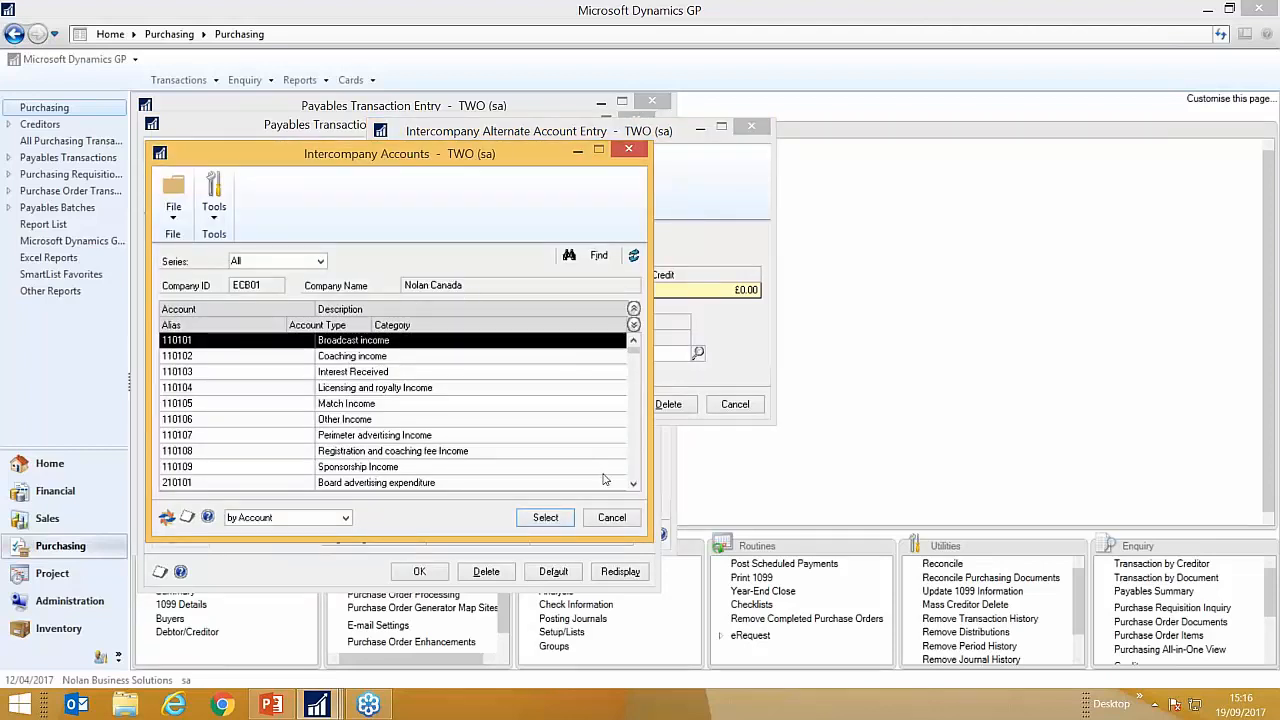
{"action": "left_click", "coordinate": [634, 461]}
{"action": "left_click", "coordinate": [634, 461]}
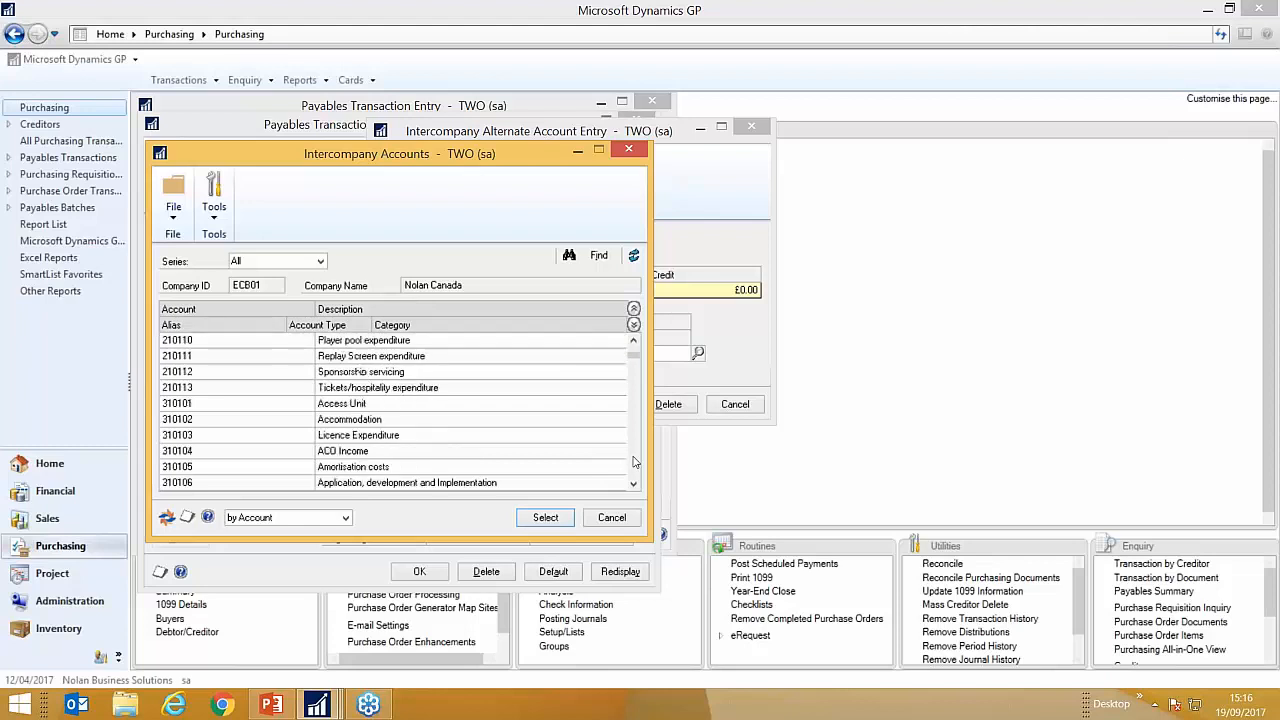
{"action": "left_click", "coordinate": [318, 421]}
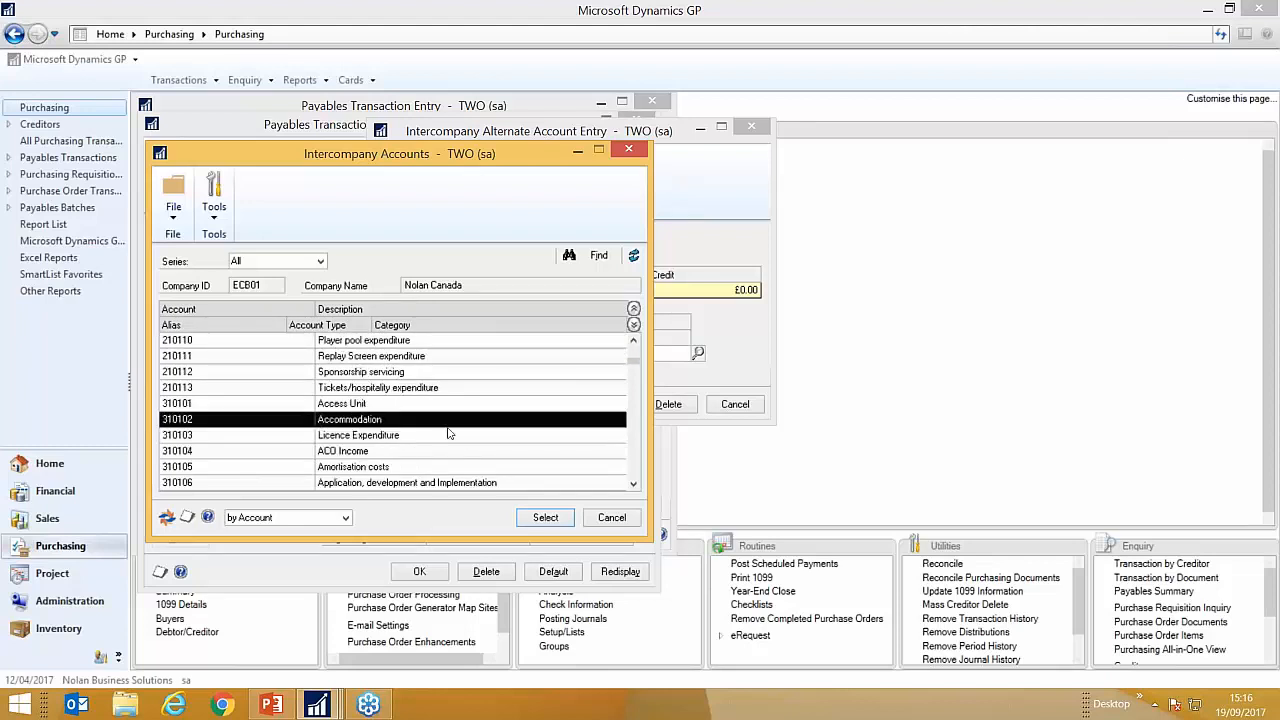
{"action": "double_click", "coordinate": [373, 422]}
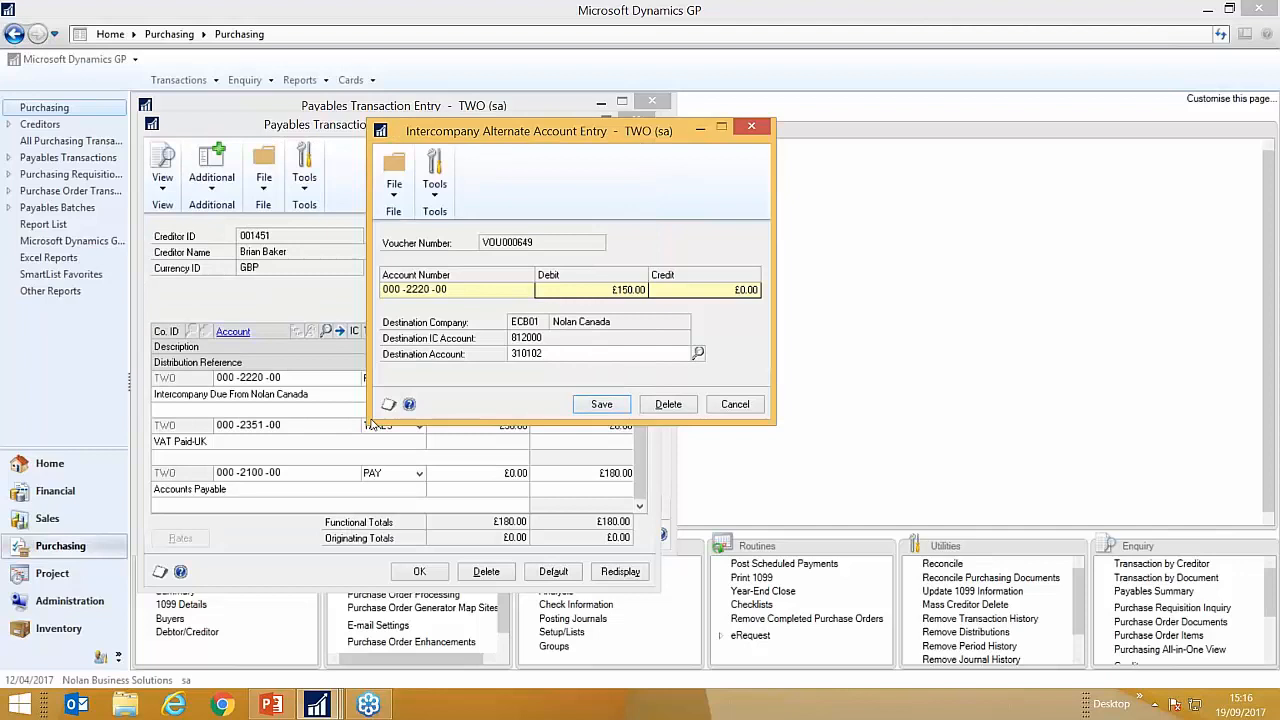
{"action": "left_click", "coordinate": [603, 408]}
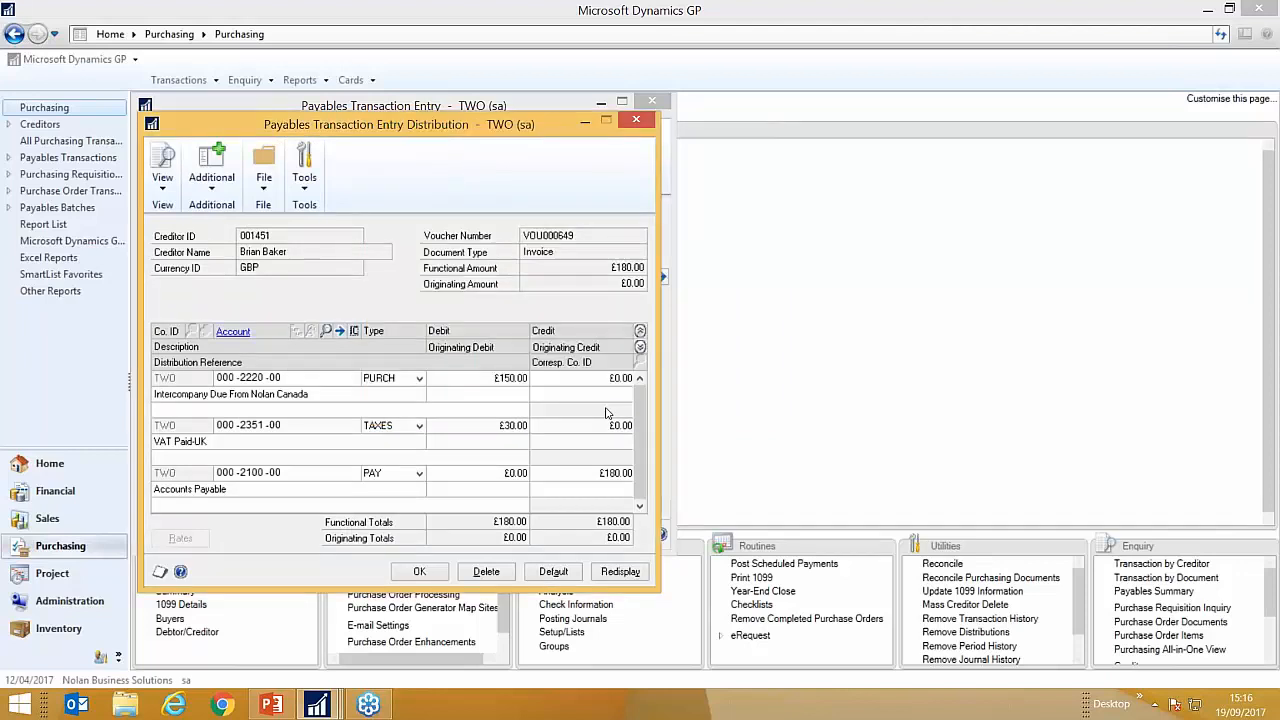
{"action": "left_click", "coordinate": [420, 573]}
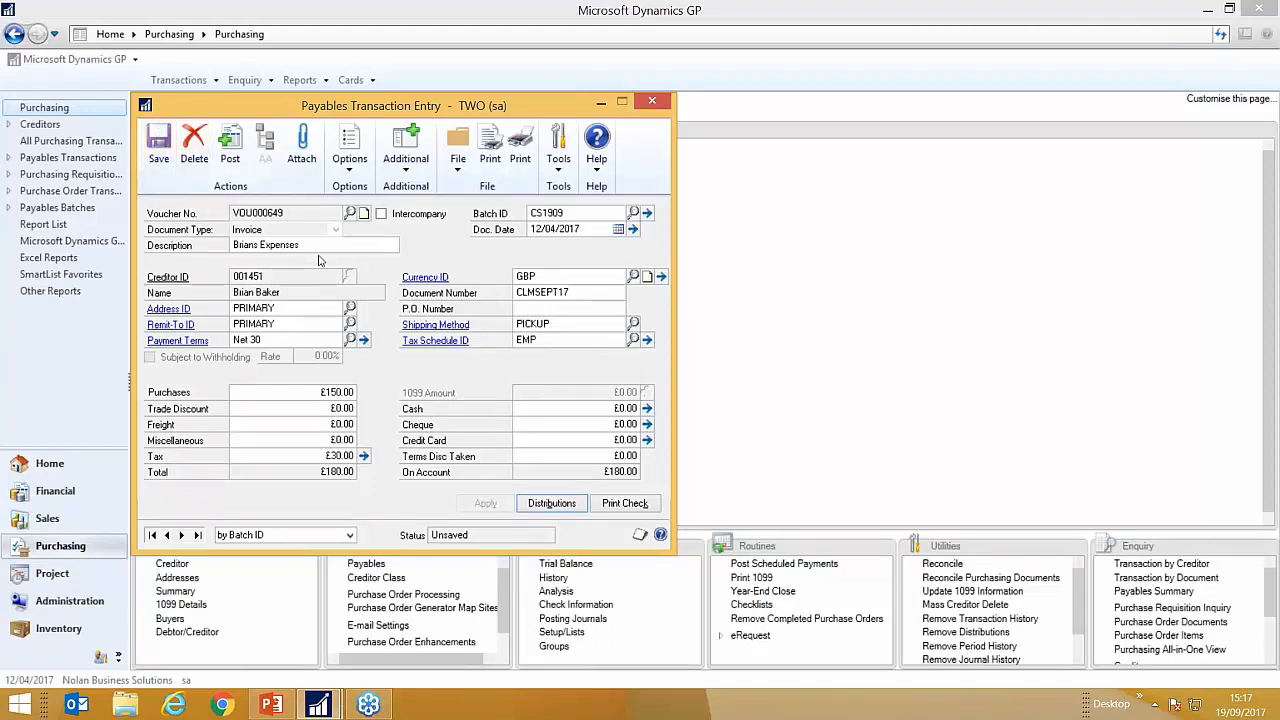
Step: Save the expense invoice and post its batch CS1909
{"action": "left_click", "coordinate": [159, 152]}
{"action": "left_click", "coordinate": [647, 213]}
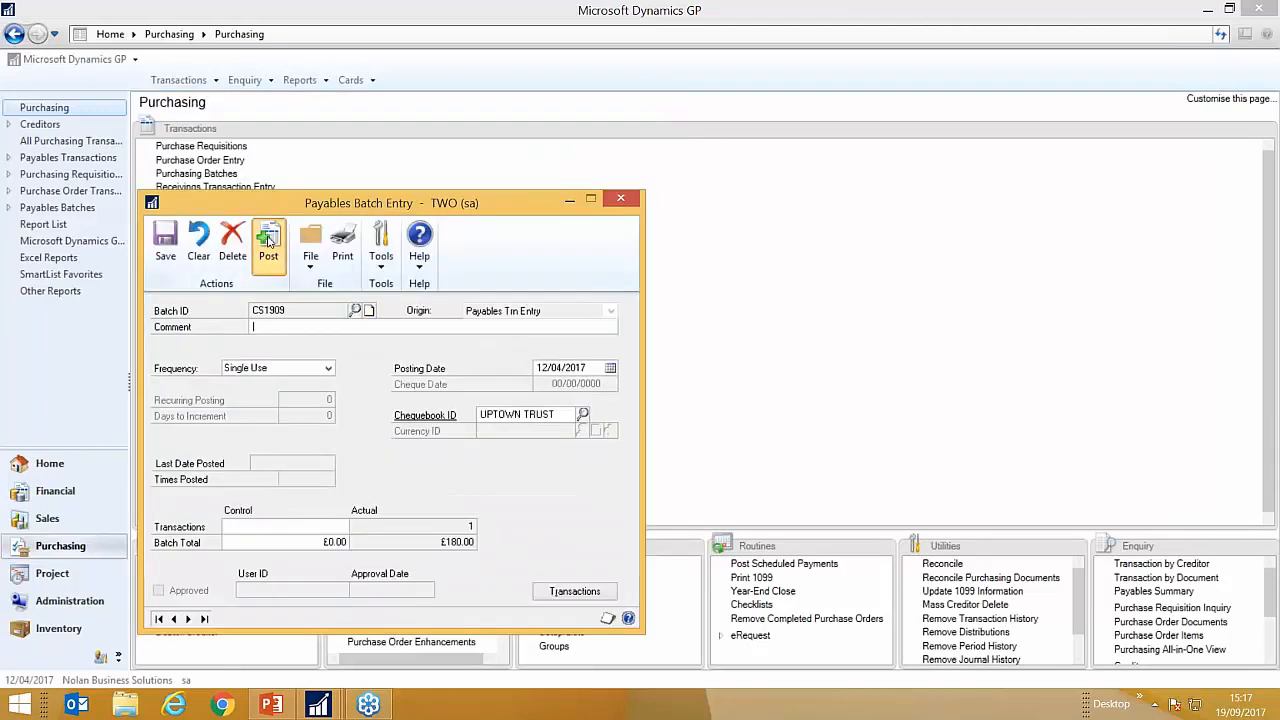
{"action": "left_click", "coordinate": [268, 240]}
Step: Output the PM Transaction Posting Journal and General Posting Journal to the screen, skipping the Bank Deposit Posting Journal
{"action": "left_click", "coordinate": [516, 355]}
{"action": "left_click", "coordinate": [690, 487]}
{"action": "left_click", "coordinate": [789, 488]}
{"action": "left_click", "coordinate": [789, 488]}
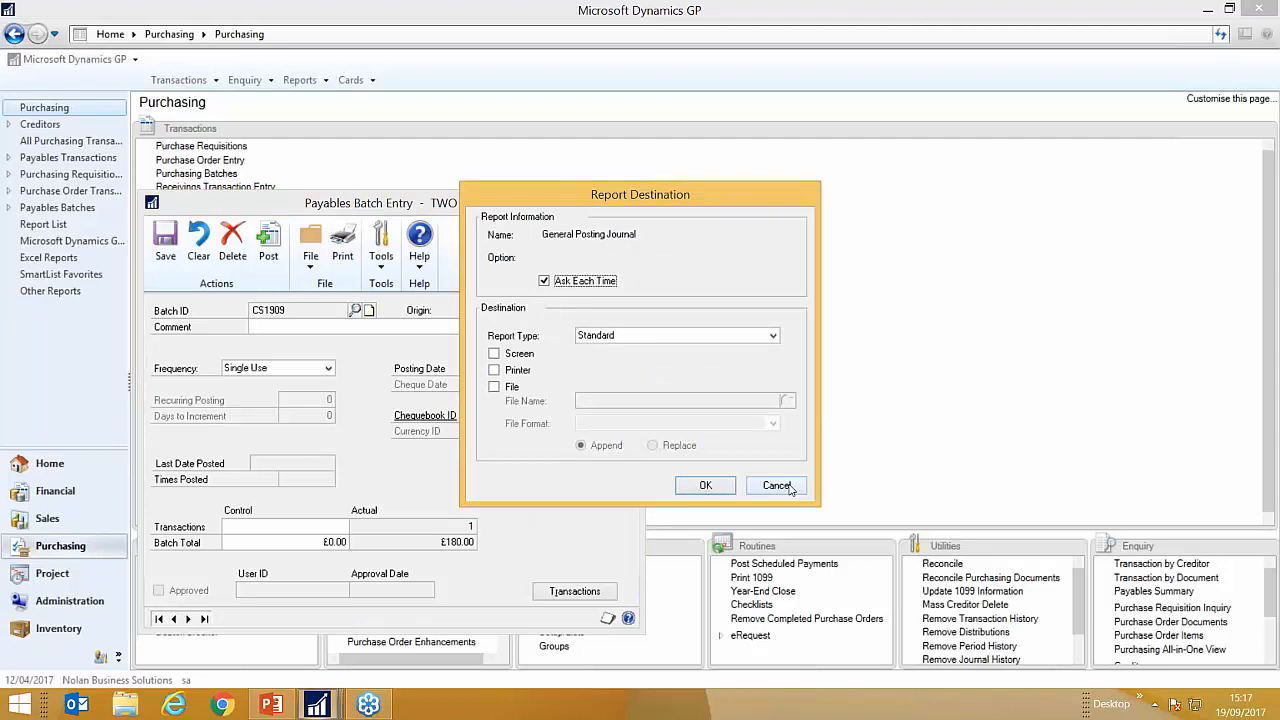
{"action": "left_click", "coordinate": [692, 486]}
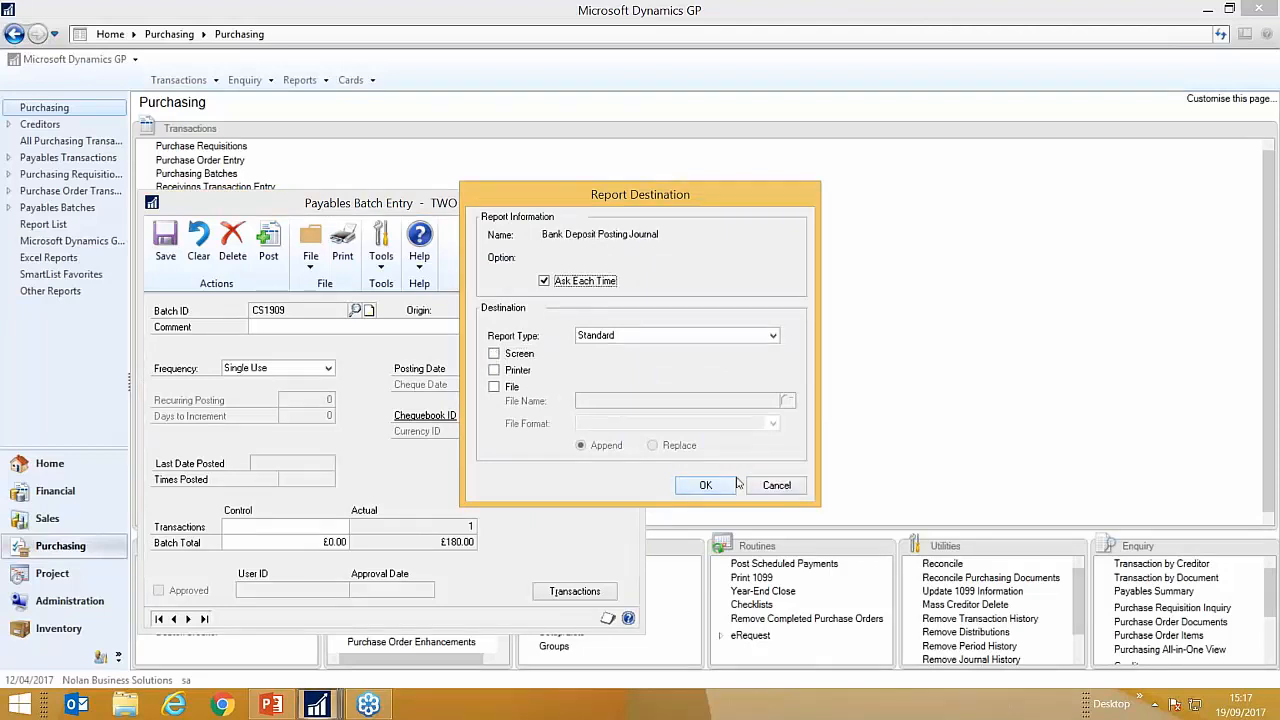
{"action": "left_click", "coordinate": [766, 486]}
{"action": "left_click", "coordinate": [494, 354]}
{"action": "left_click", "coordinate": [705, 486]}
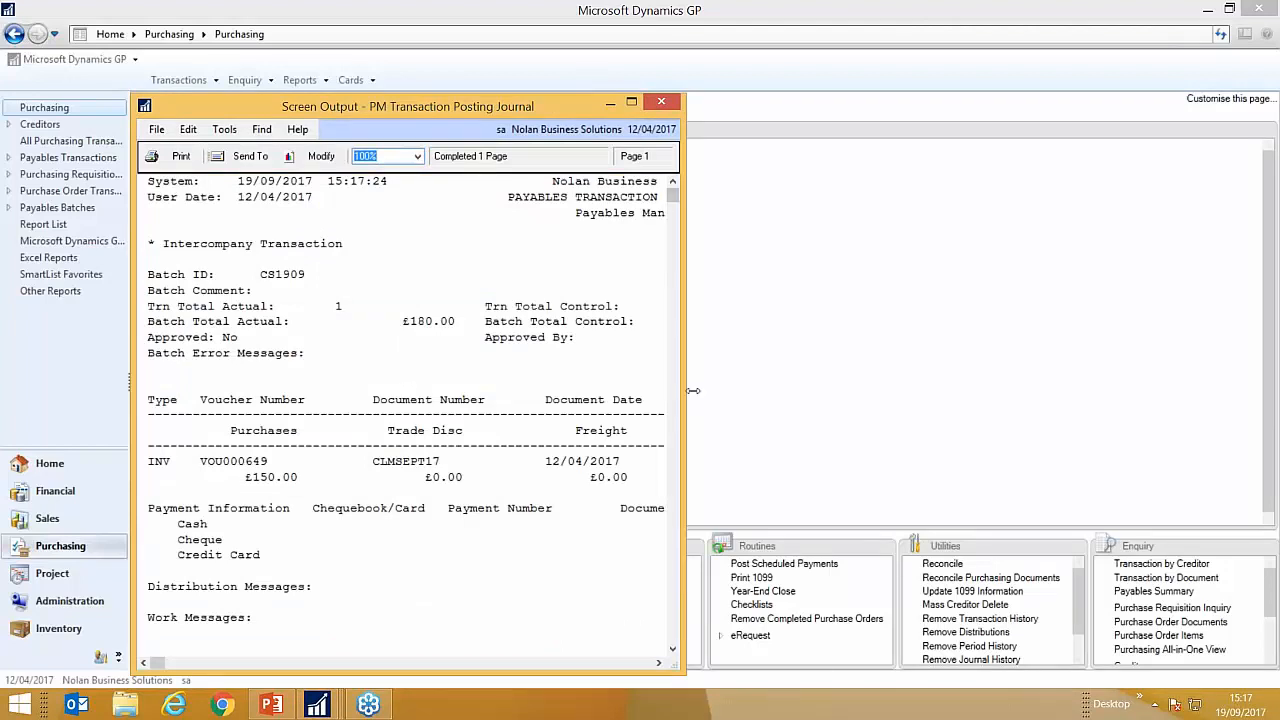
Step: Send the NC Intercompany Report to the screen and review it along with the payables and general posting journals
{"action": "left_click_drag", "start_coordinate": [685, 392], "coordinate": [1040, 412]}
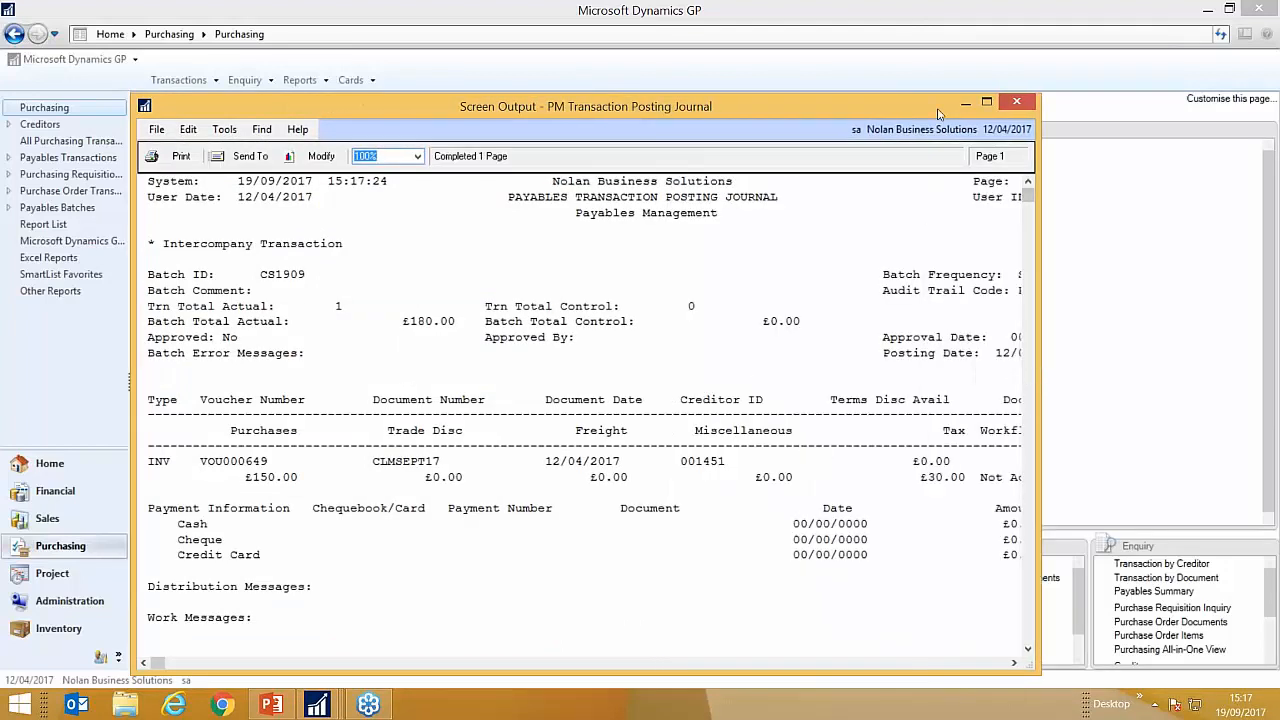
{"action": "left_click", "coordinate": [1010, 104]}
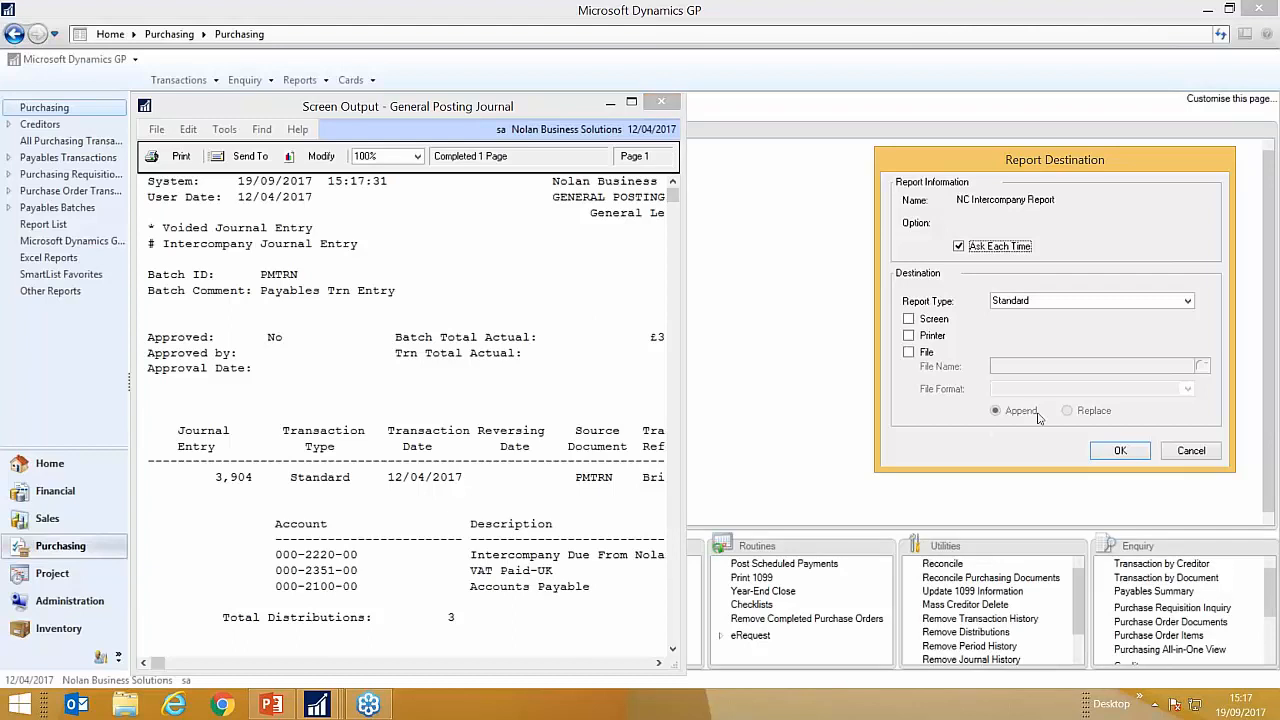
{"action": "left_click", "coordinate": [909, 320]}
{"action": "left_click", "coordinate": [1118, 450]}
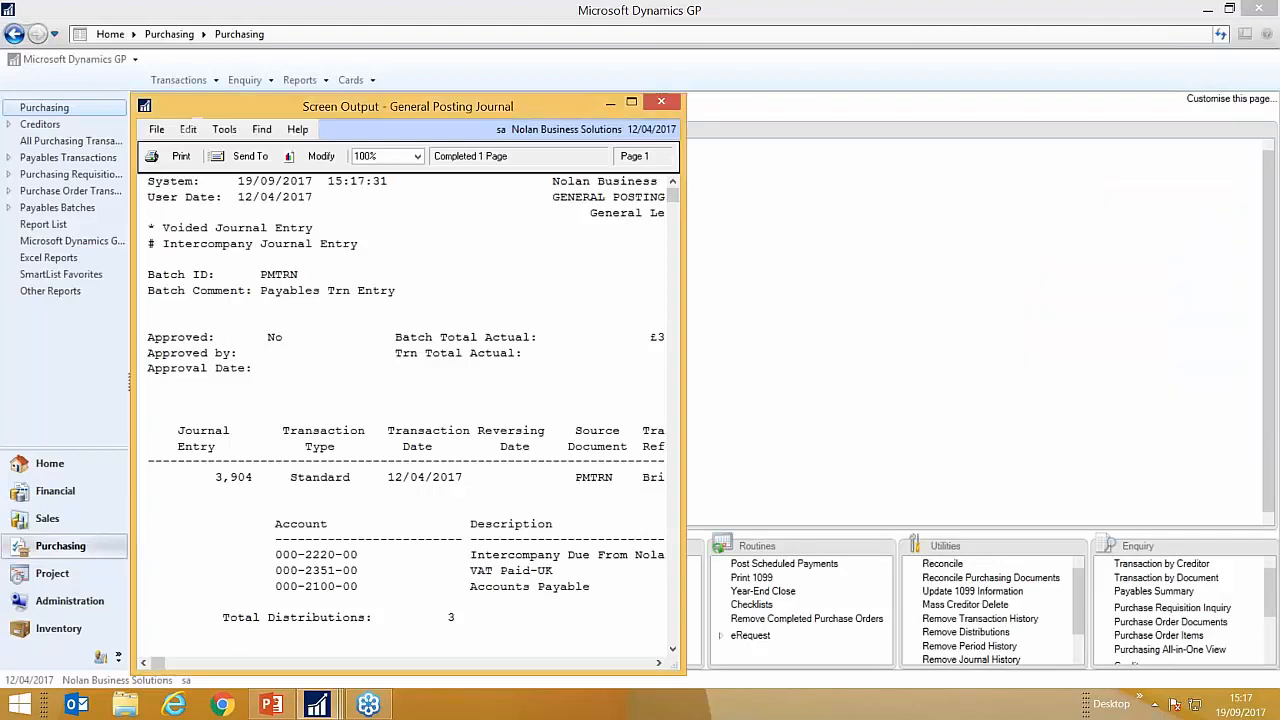
{"action": "left_click", "coordinate": [663, 103]}
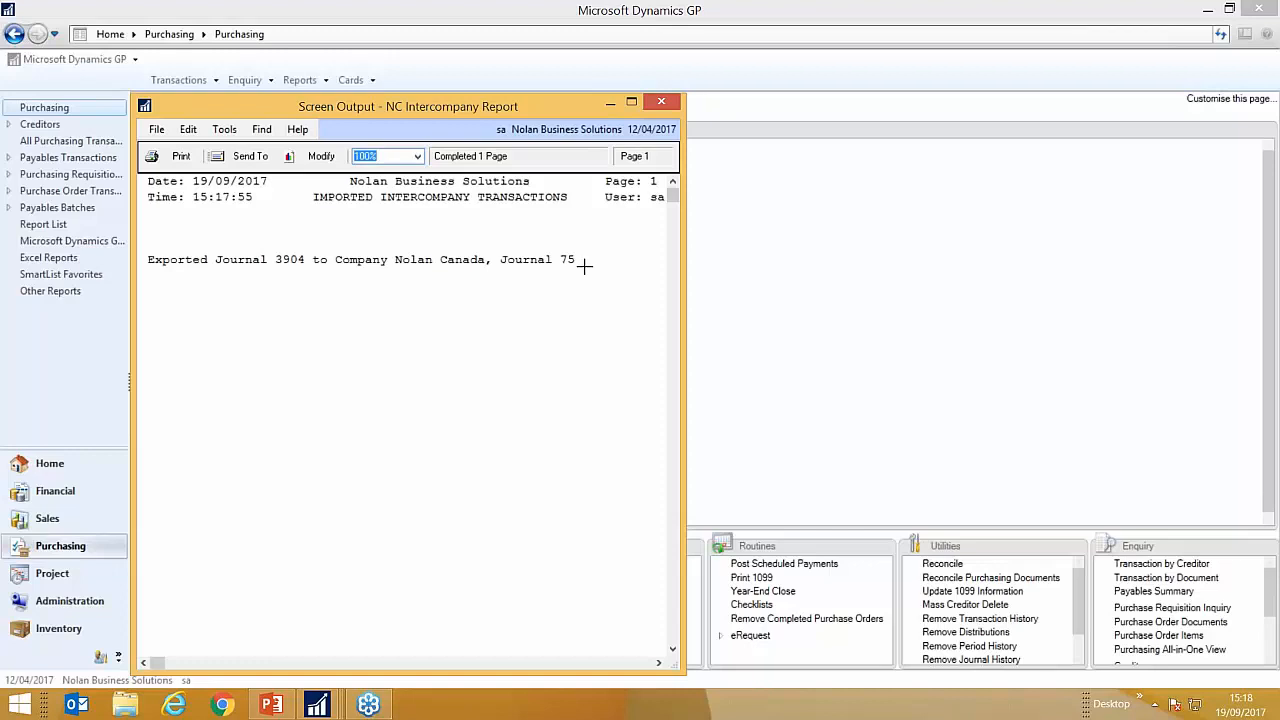
{"action": "left_click", "coordinate": [668, 104]}
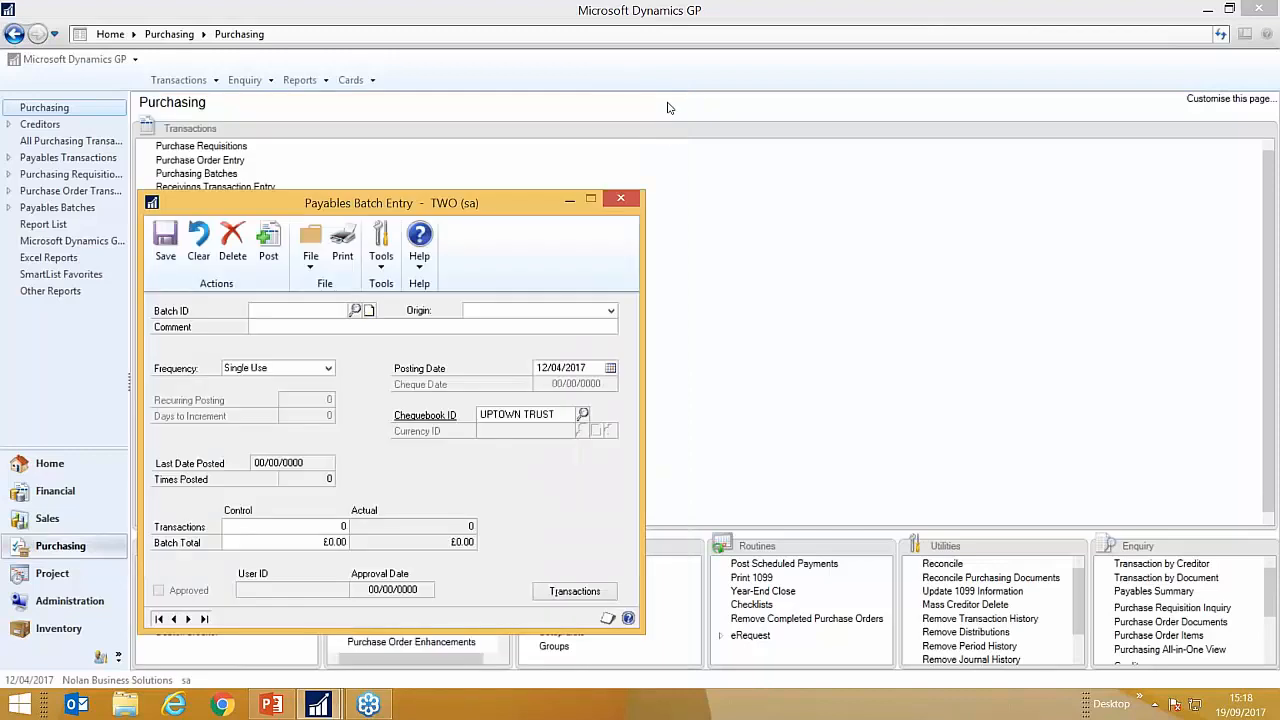
{"action": "left_click", "coordinate": [623, 199]}
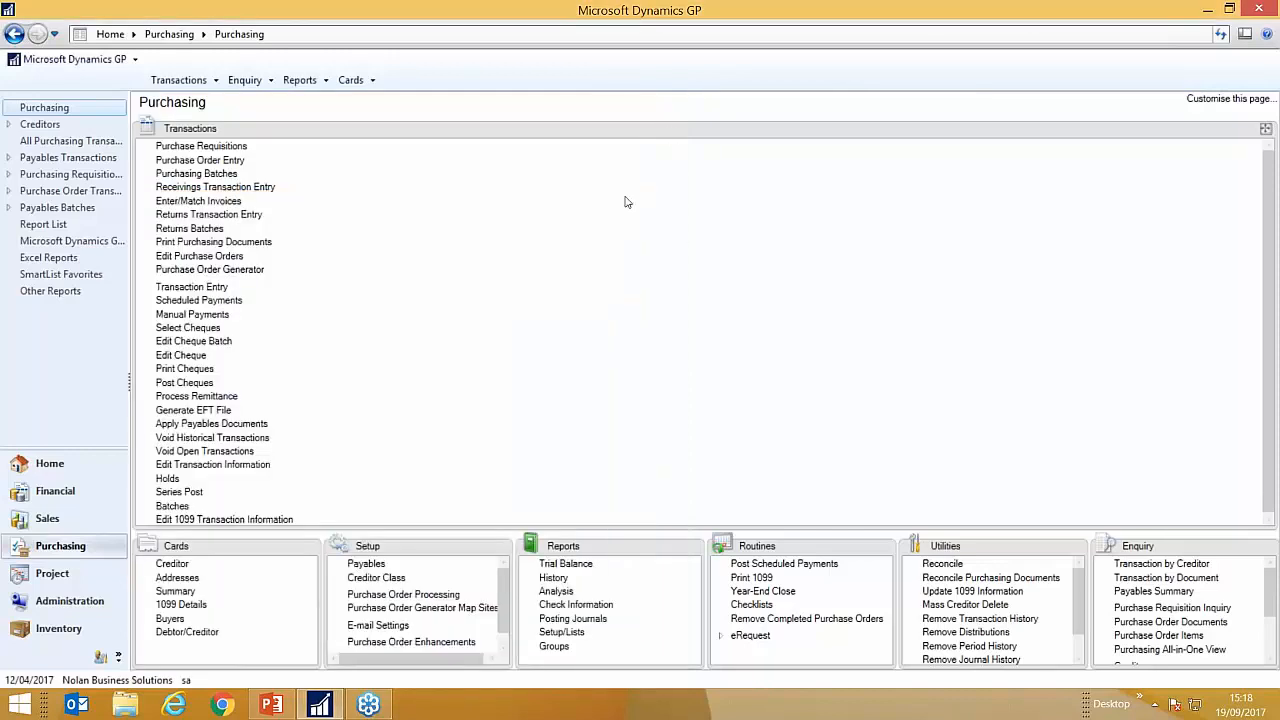
Step: Switch the logged-in company to Nolan Canada
{"action": "left_click", "coordinate": [140, 681]}
{"action": "left_click", "coordinate": [738, 365]}
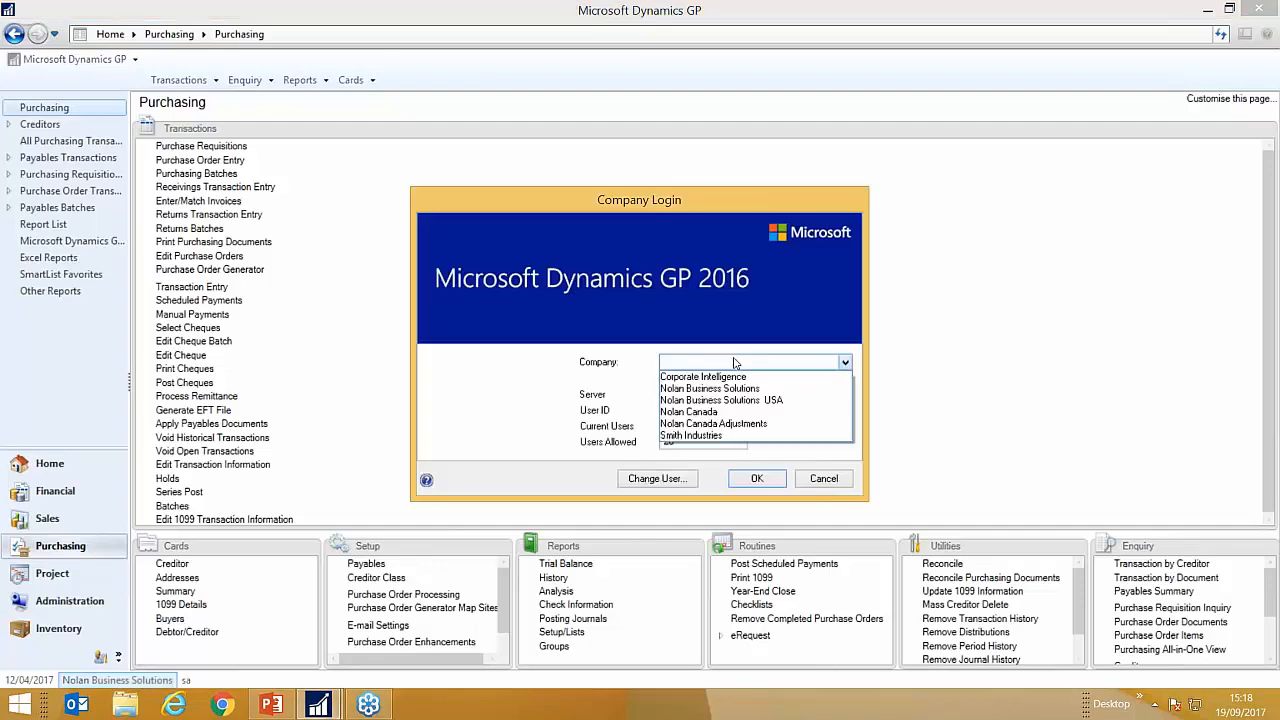
{"action": "left_click", "coordinate": [734, 411]}
{"action": "left_click", "coordinate": [760, 477]}
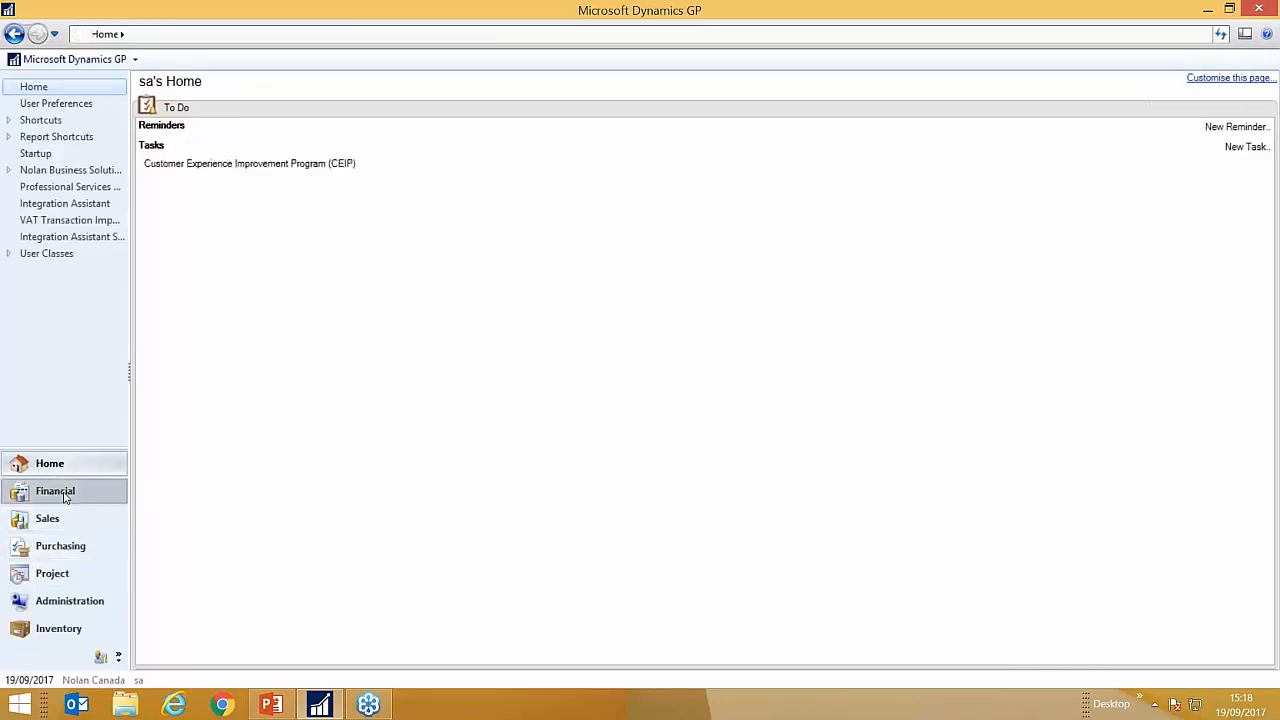
Step: Look up account 310102 in the Financial Detail Enquiry and select its £150.00 debit entry
{"action": "left_click", "coordinate": [63, 494]}
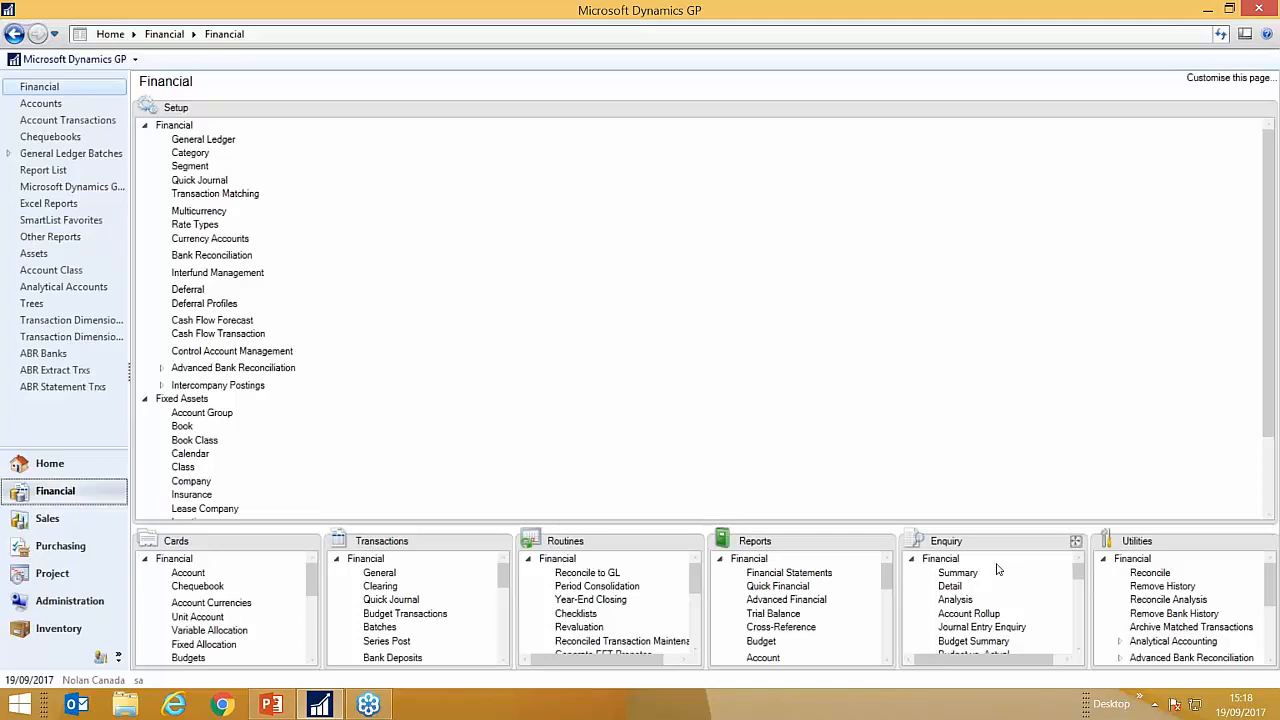
{"action": "left_click", "coordinate": [952, 592]}
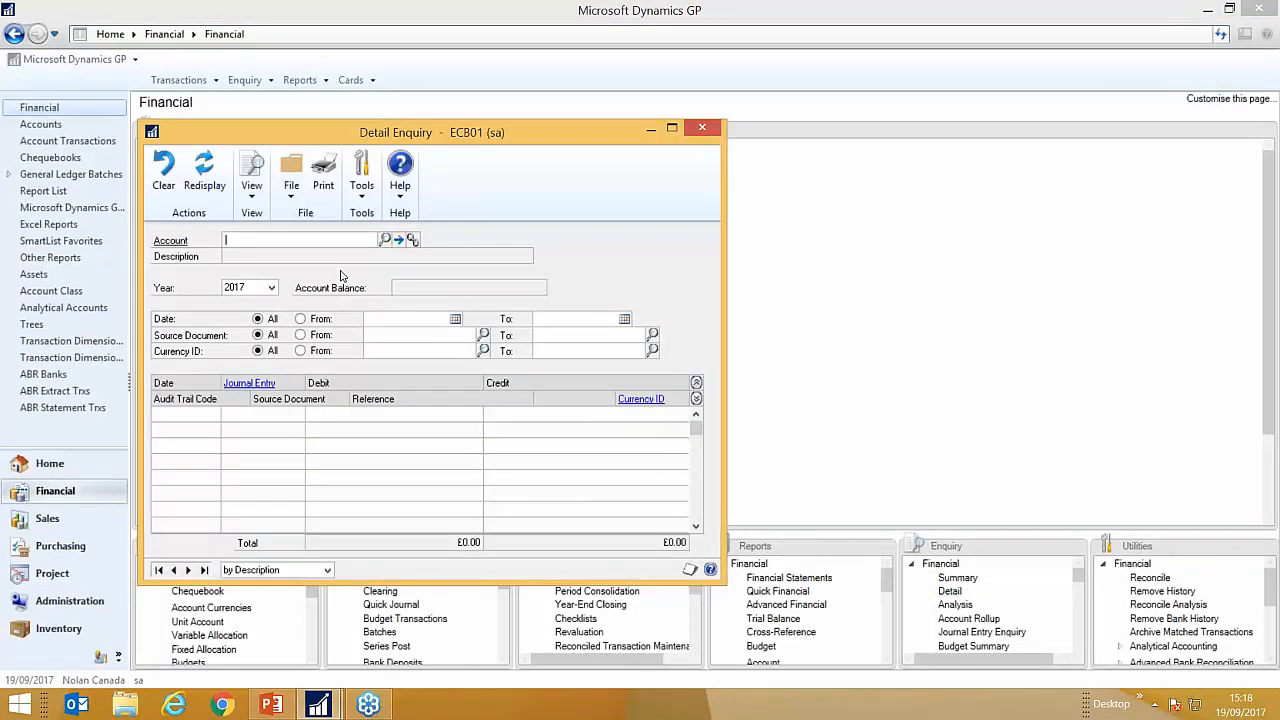
{"action": "type", "text": "310102"}
{"action": "key", "text": "Tab"}
{"action": "left_click", "coordinate": [445, 511]}
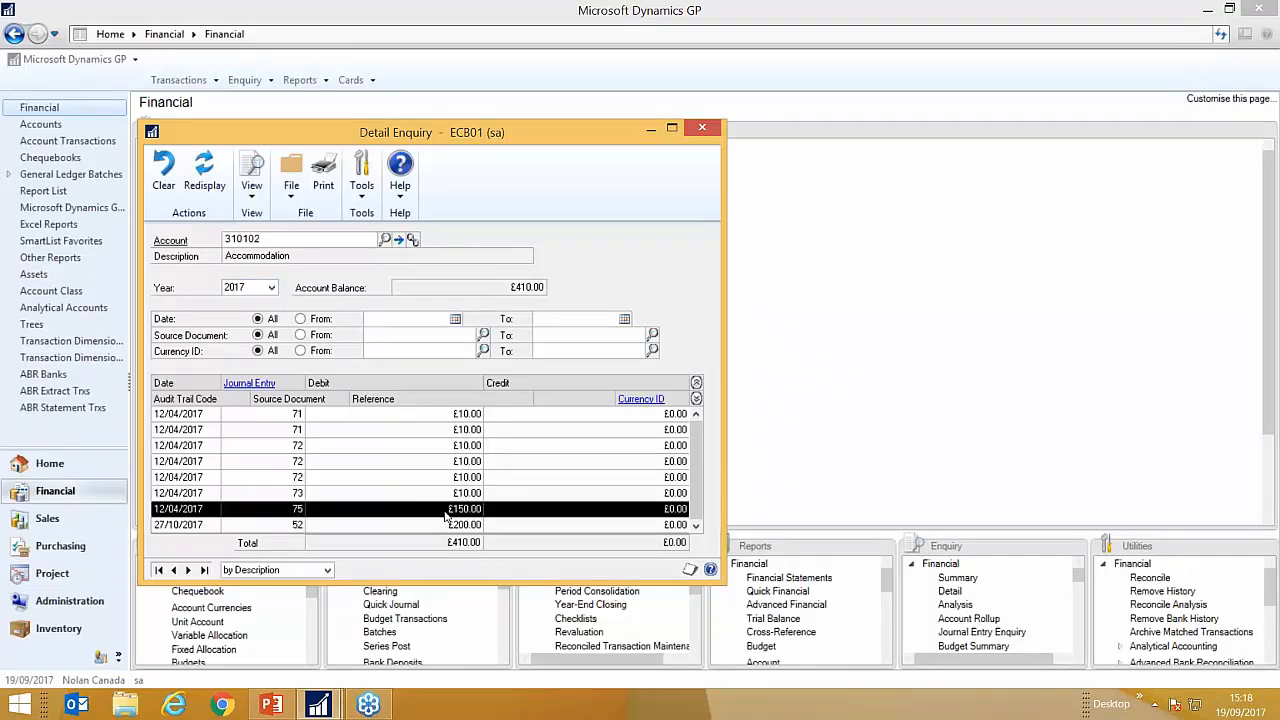
Step: Drill into the selected entry's journal and examine the distribution references on accounts 310102 and 812000
{"action": "left_click", "coordinate": [263, 384]}
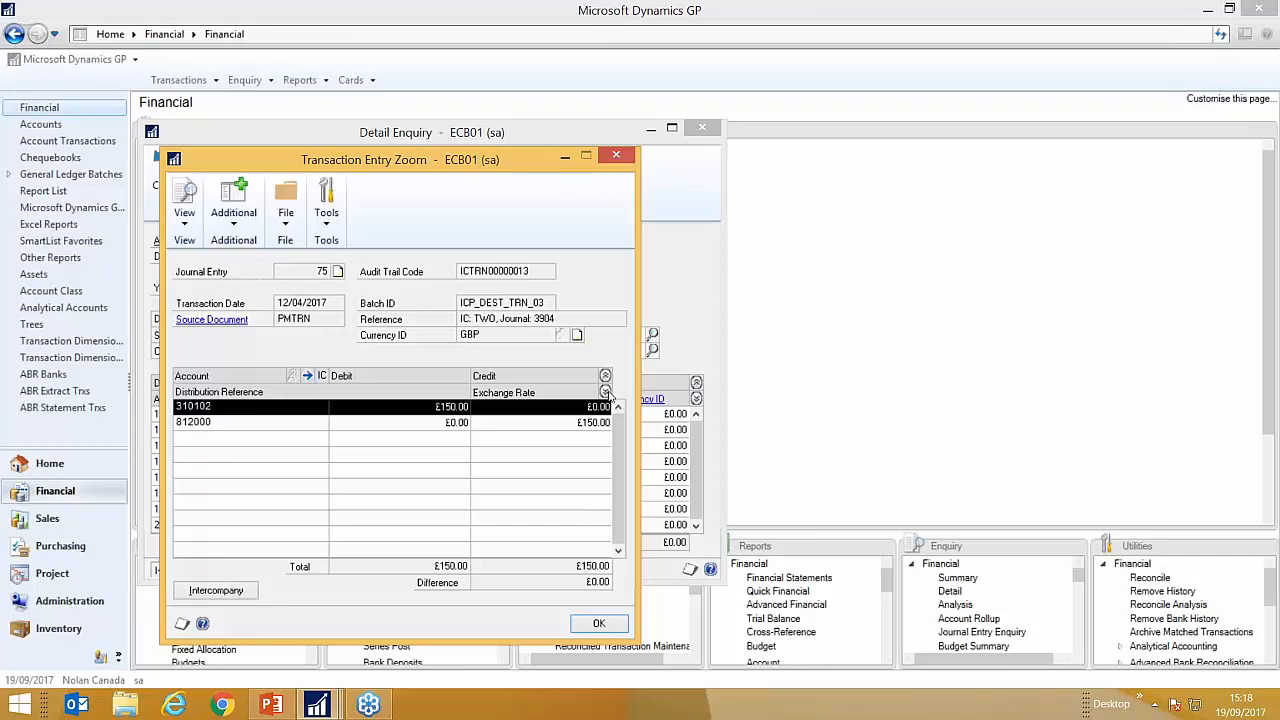
{"action": "left_click", "coordinate": [605, 392]}
{"action": "left_click", "coordinate": [299, 425]}
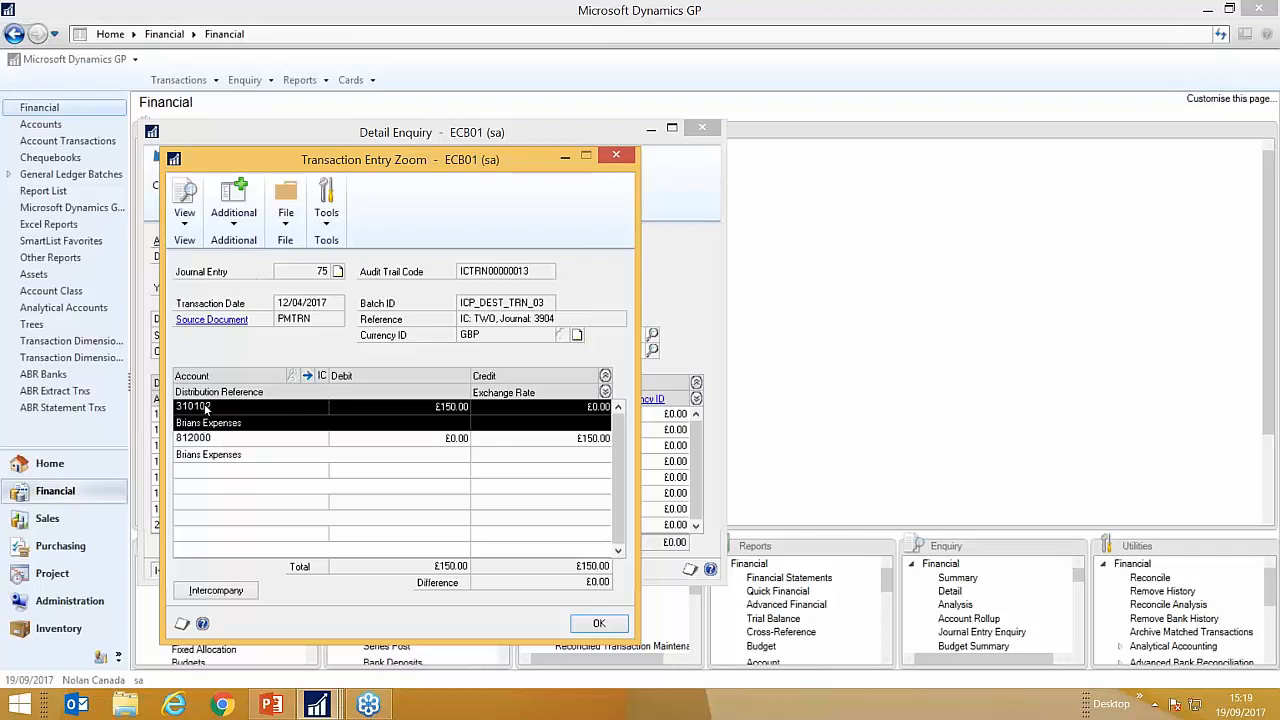
{"action": "left_click", "coordinate": [202, 447]}
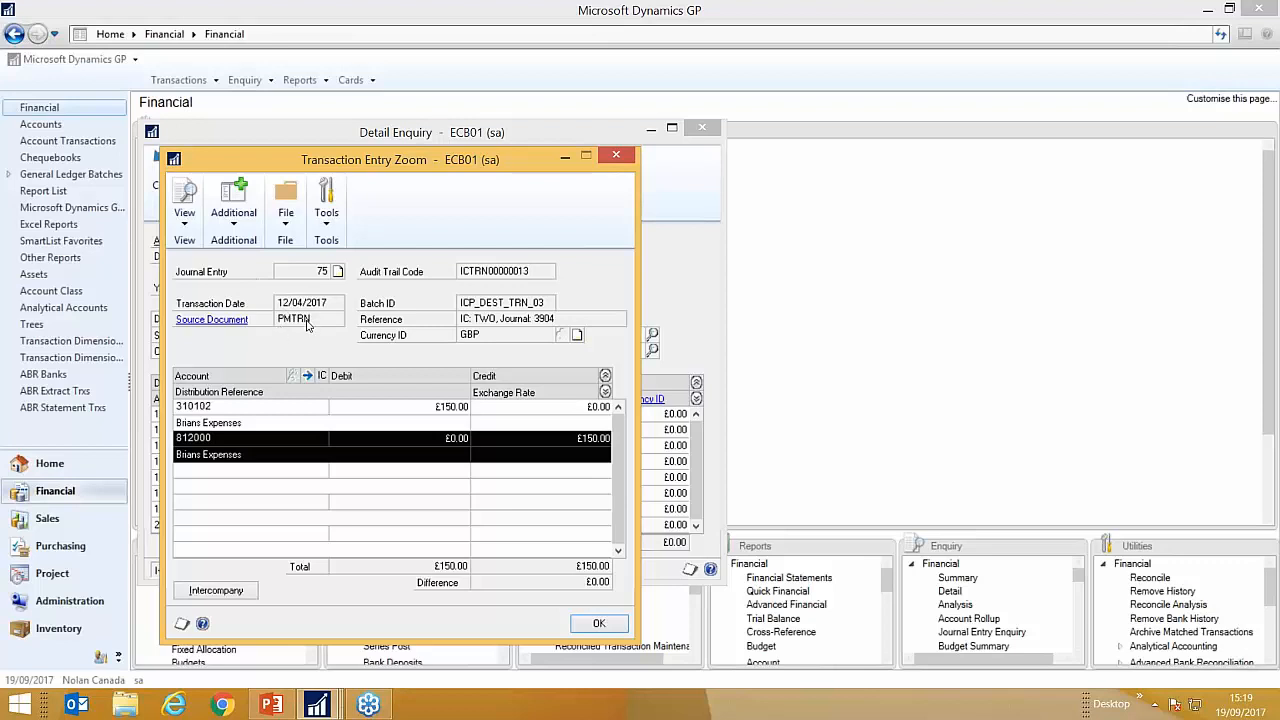
Step: Trace the journal's source document to the originating payables invoice and inspect that invoice's distributions
{"action": "left_click", "coordinate": [237, 323]}
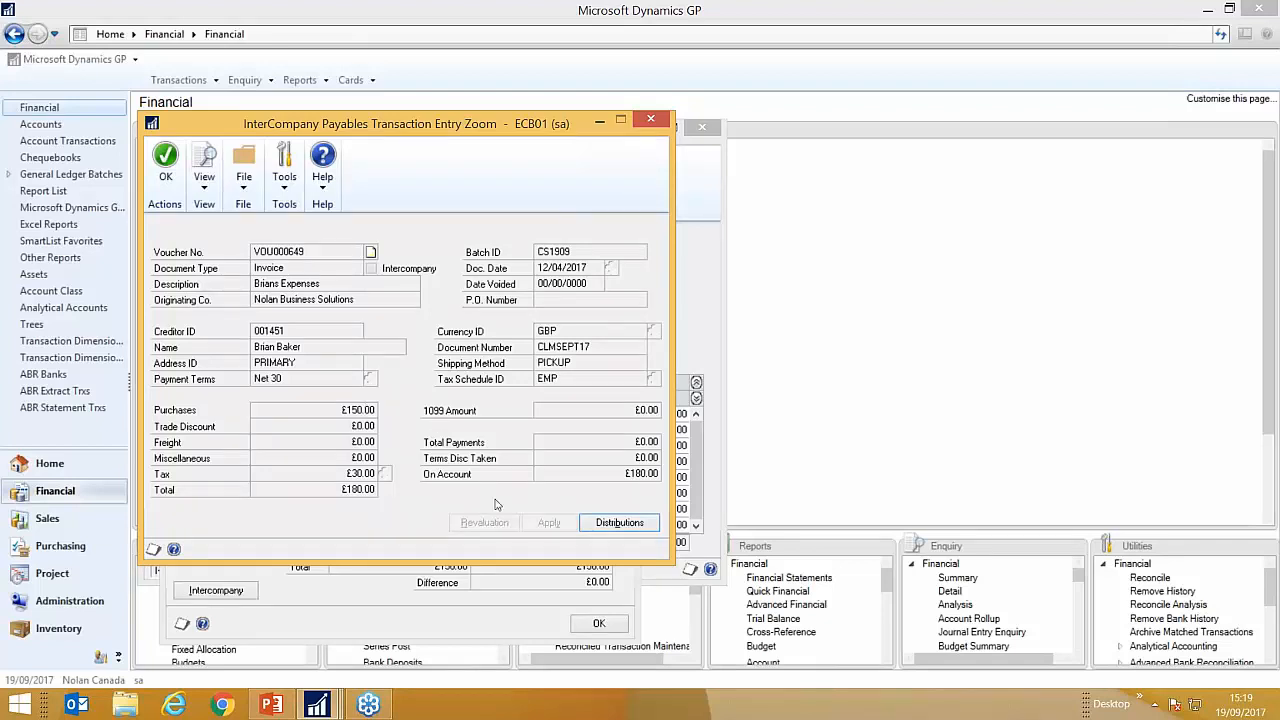
{"action": "left_click", "coordinate": [625, 523]}
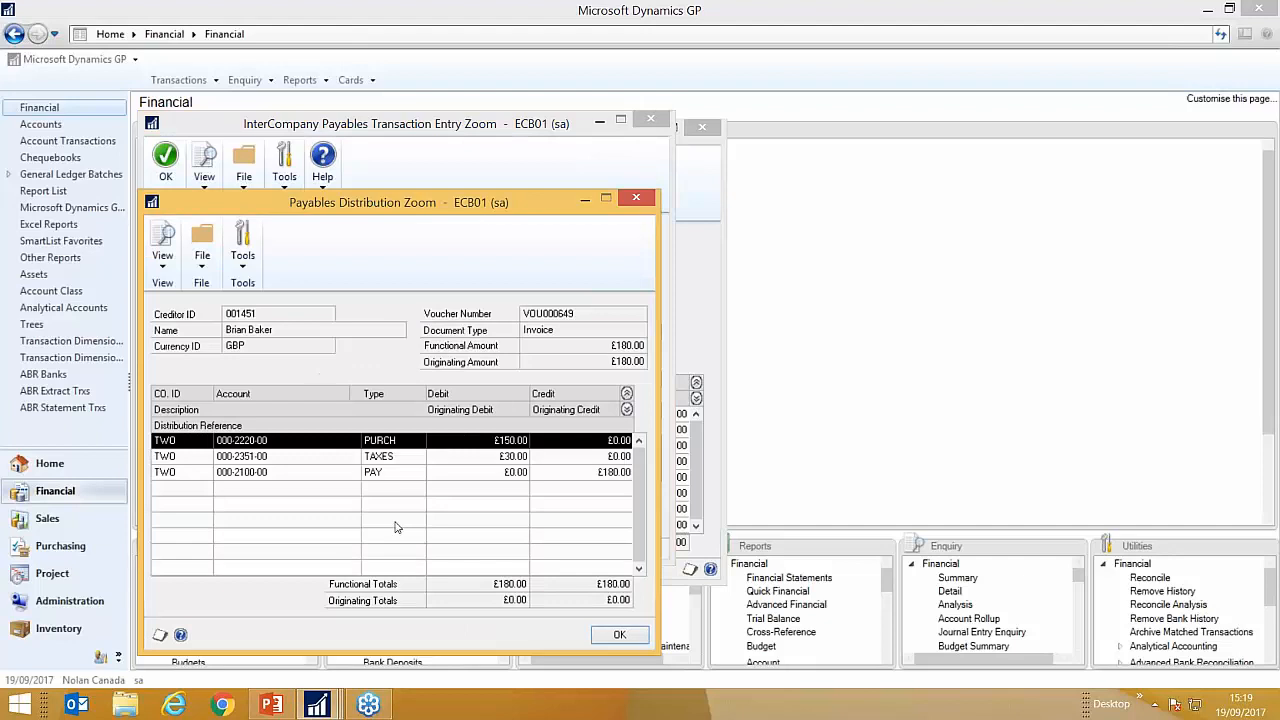
{"action": "left_click", "coordinate": [636, 198]}
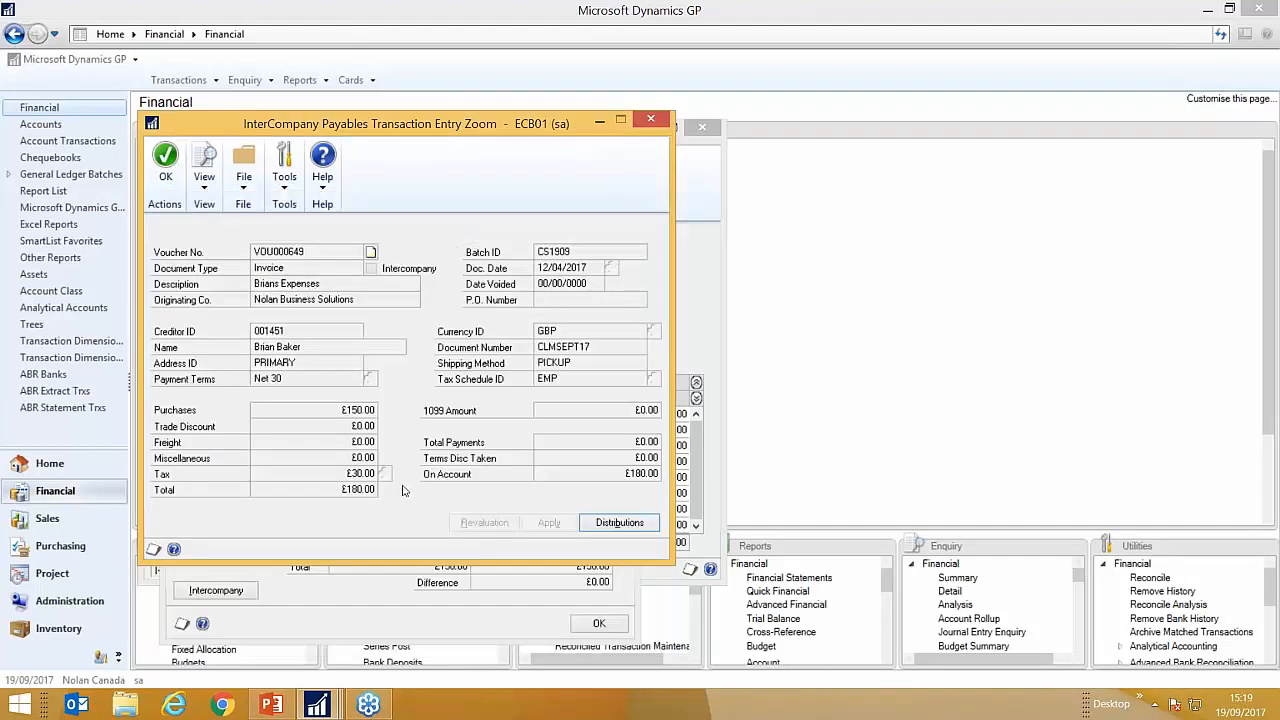
{"action": "left_click", "coordinate": [165, 162]}
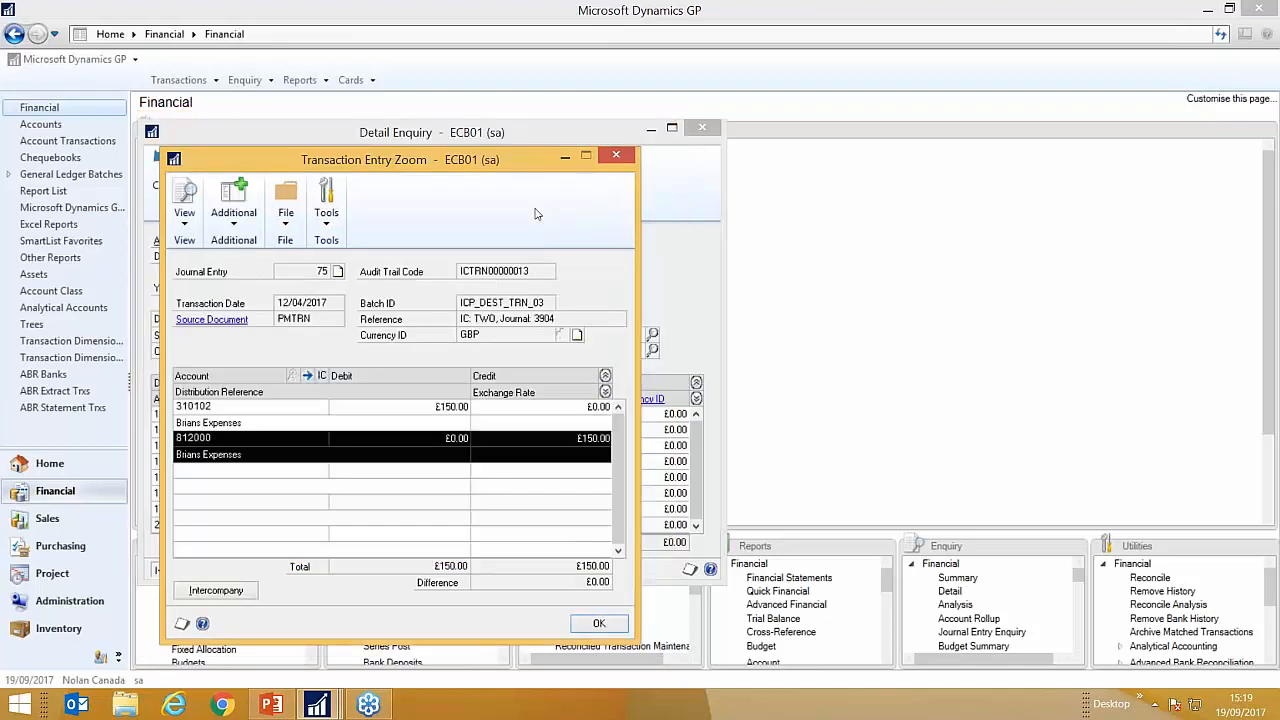
Step: Close the journal and account enquiries and switch to the IntercompanyPostings.pptx presentation in PowerPoint
{"action": "left_click", "coordinate": [616, 155]}
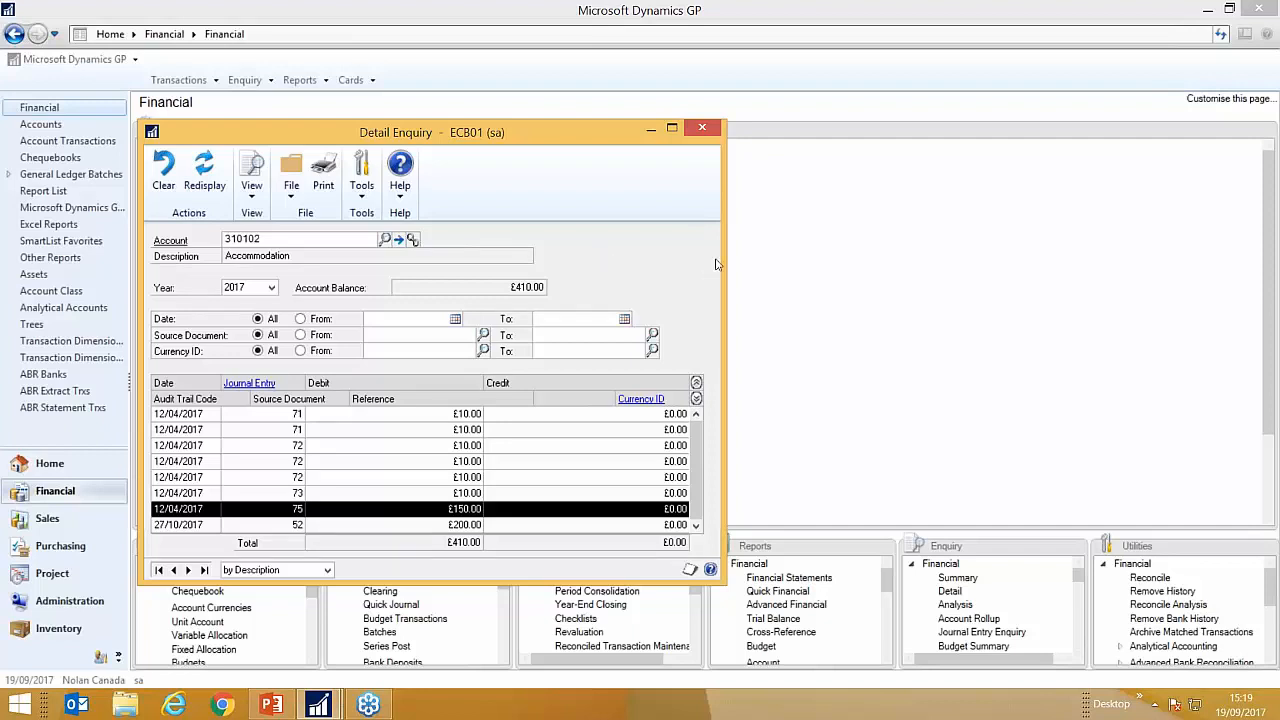
{"action": "left_click", "coordinate": [703, 129]}
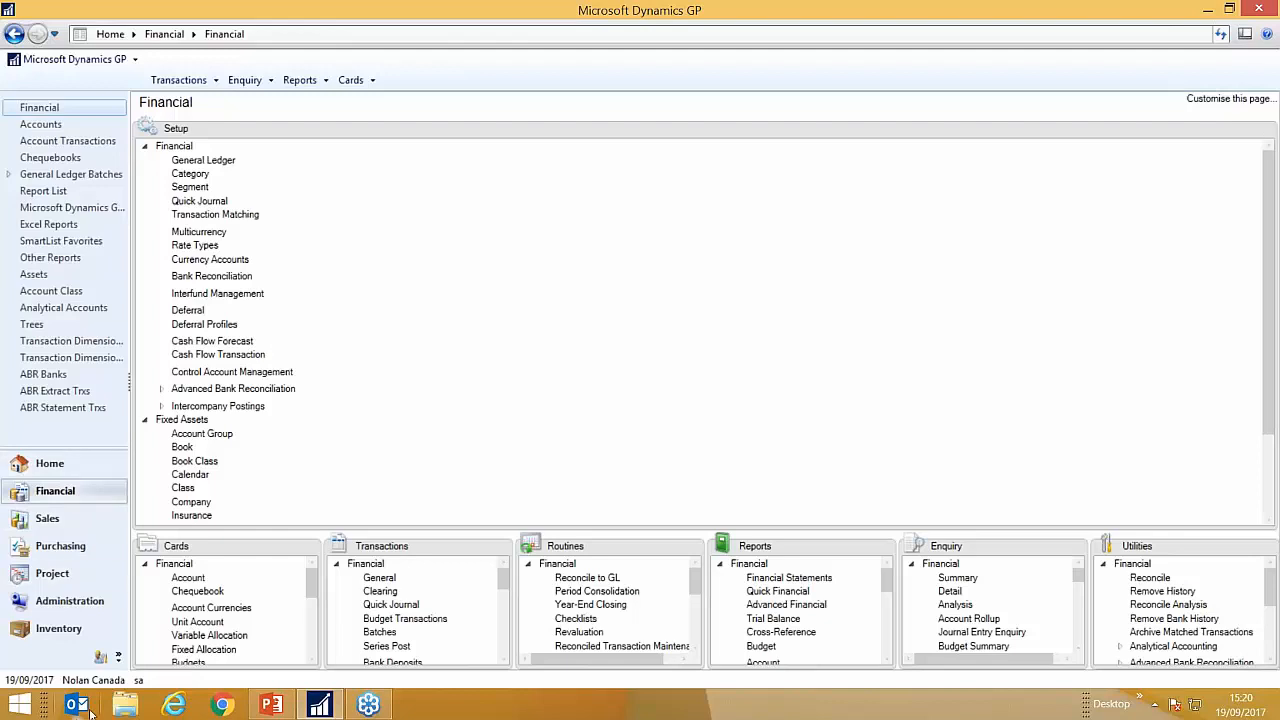
{"action": "left_click", "coordinate": [280, 706]}
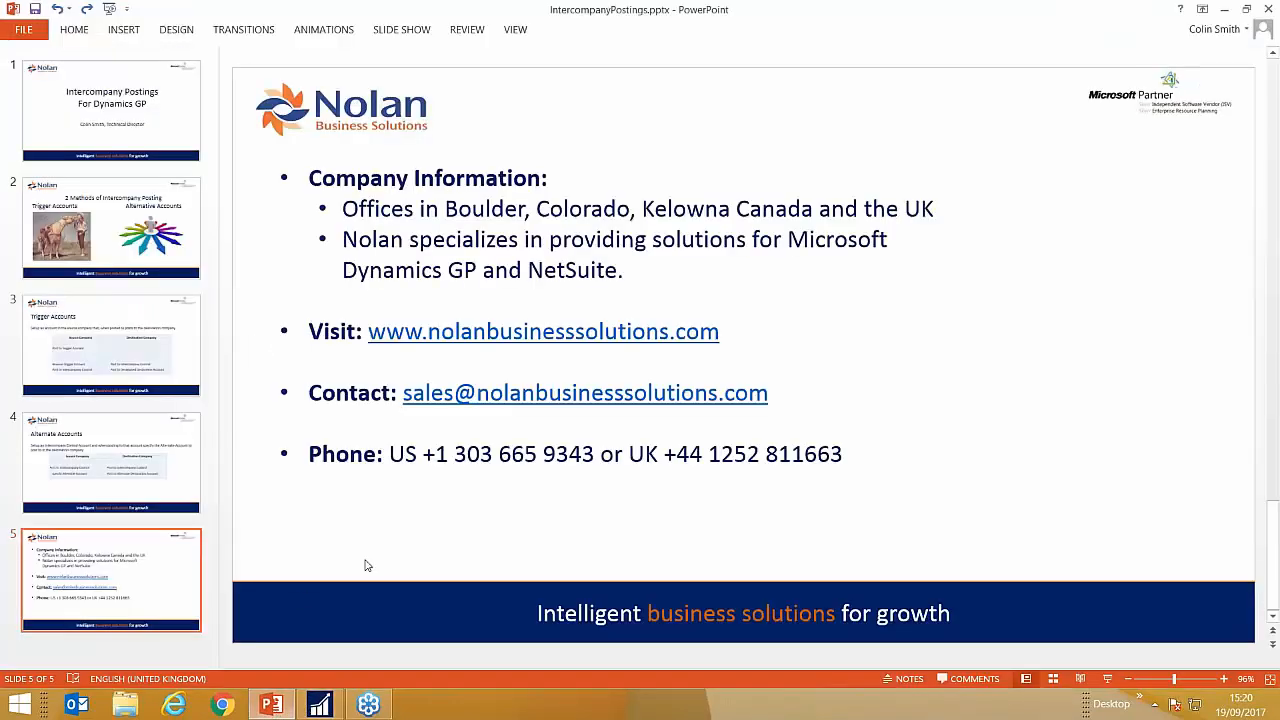